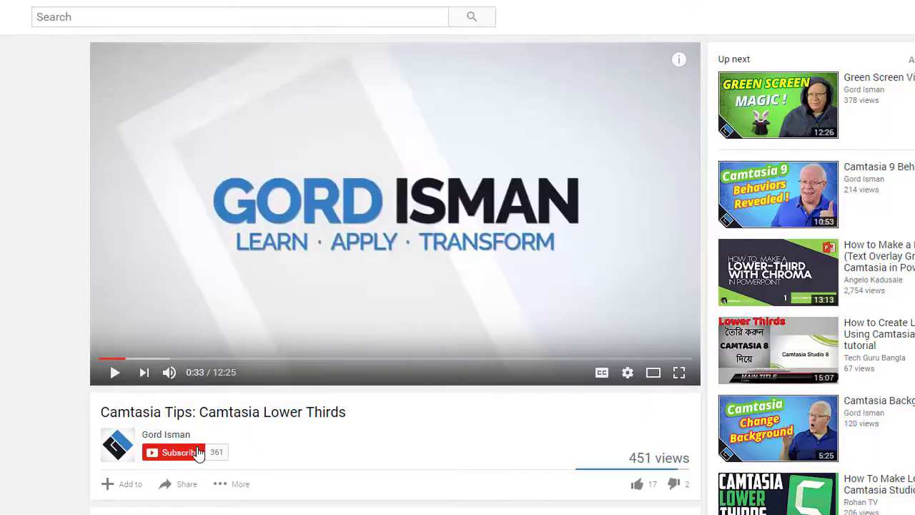
- Subscribe to the tutorial channel and set its bell to 'Send me all notifications for this channel'
left_click(195, 452)
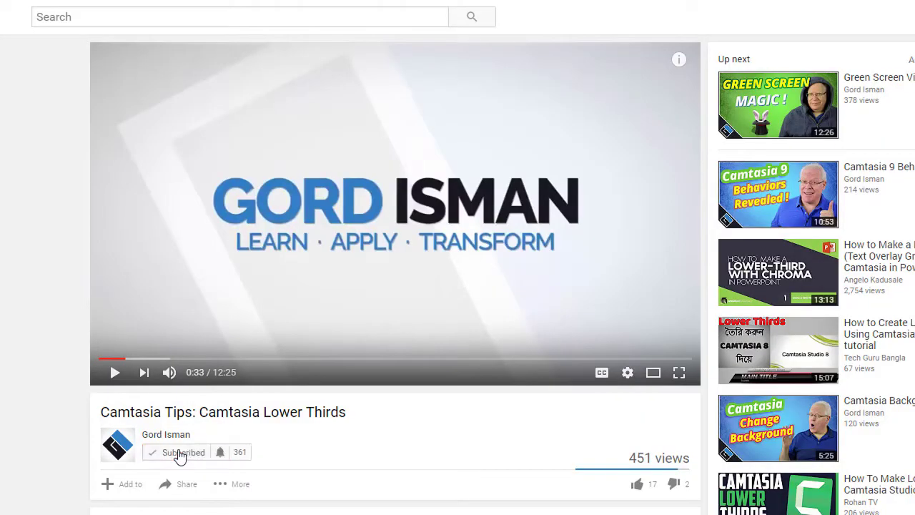
left_click(223, 453)
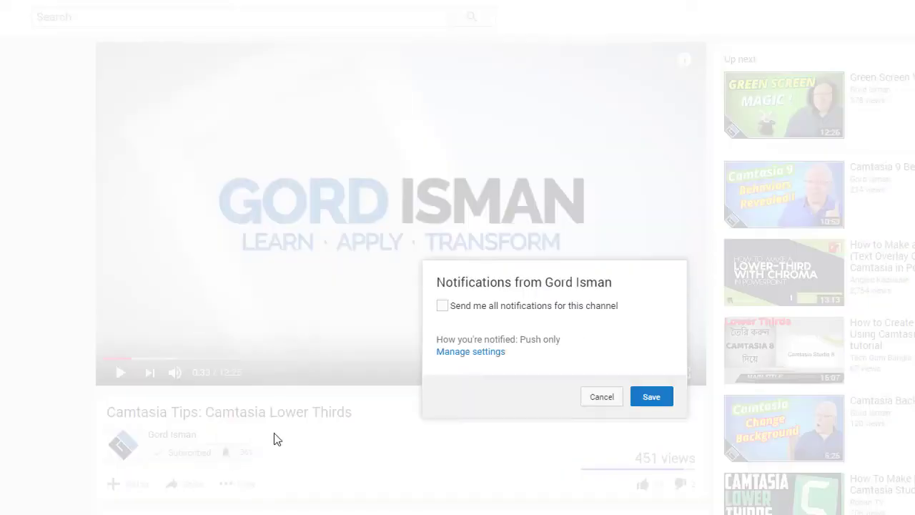
left_click(444, 307)
left_click(650, 399)
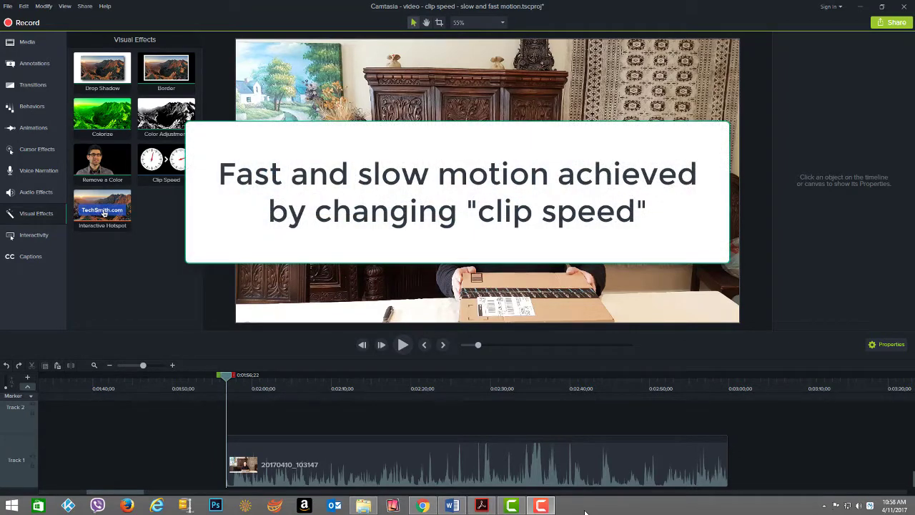
- Select the 20170410_103147 unboxing clip on Track 1 of the timeline
left_click(427, 473)
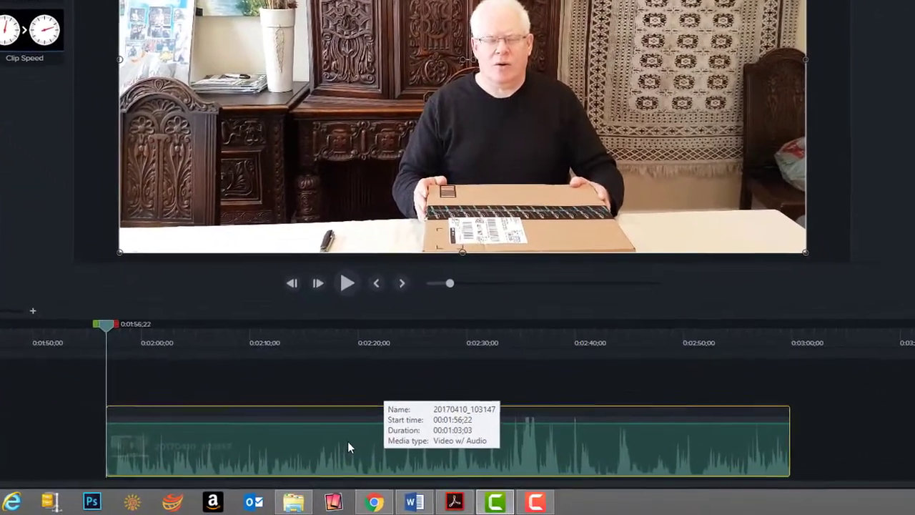
- Add Clip Speed to the unboxing clip from its context menu and select the 1.00x speed bar
right_click(363, 446)
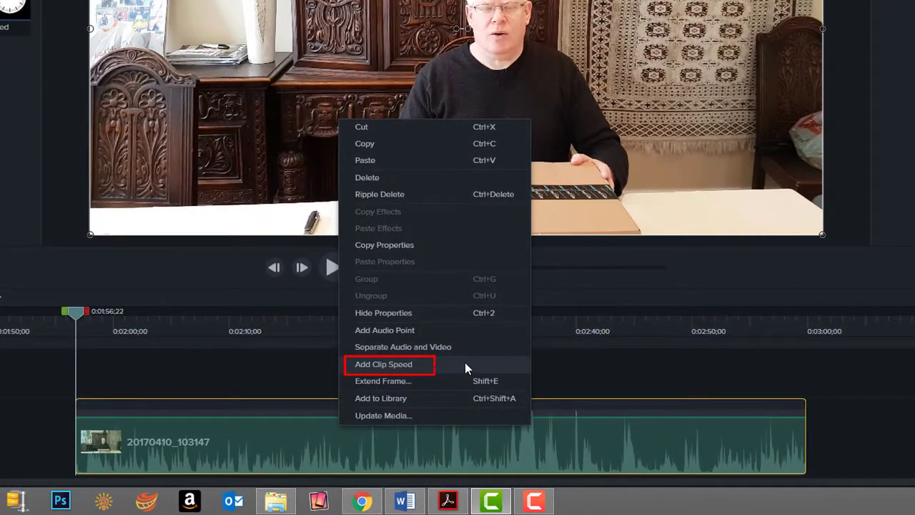
left_click(462, 363)
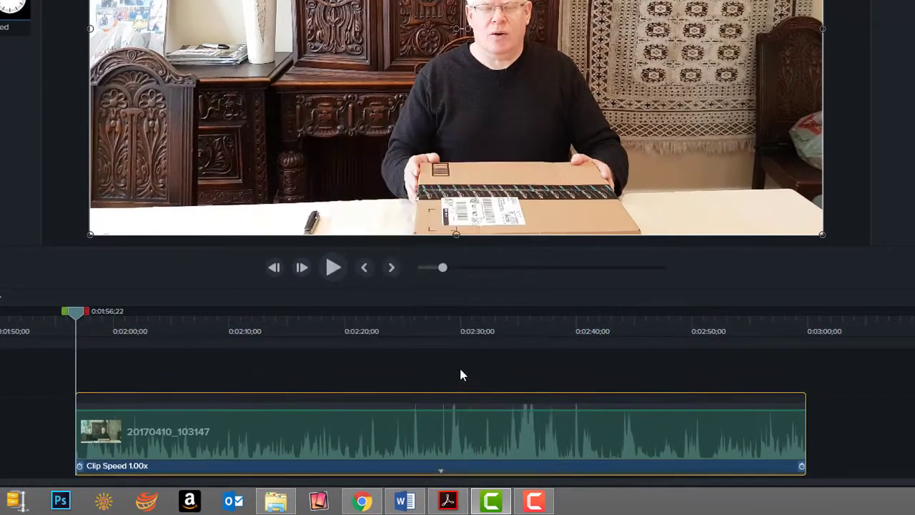
left_click(372, 465)
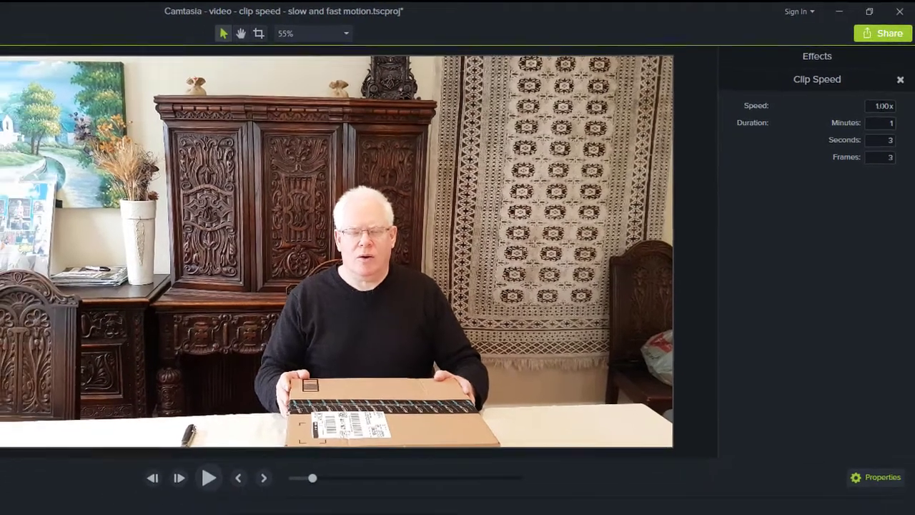
- Set the clip's speed to 2.00x to halve its length, then 0.50x to double it
left_click(884, 106)
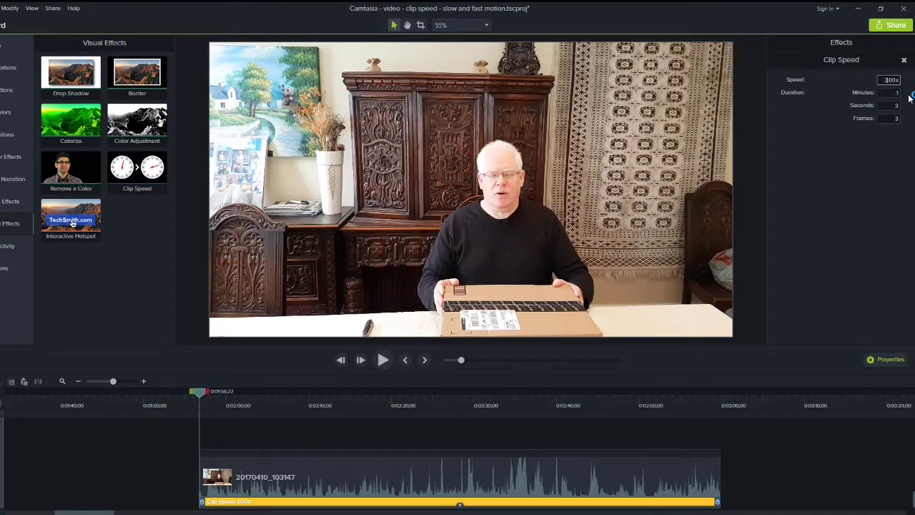
key("Return")
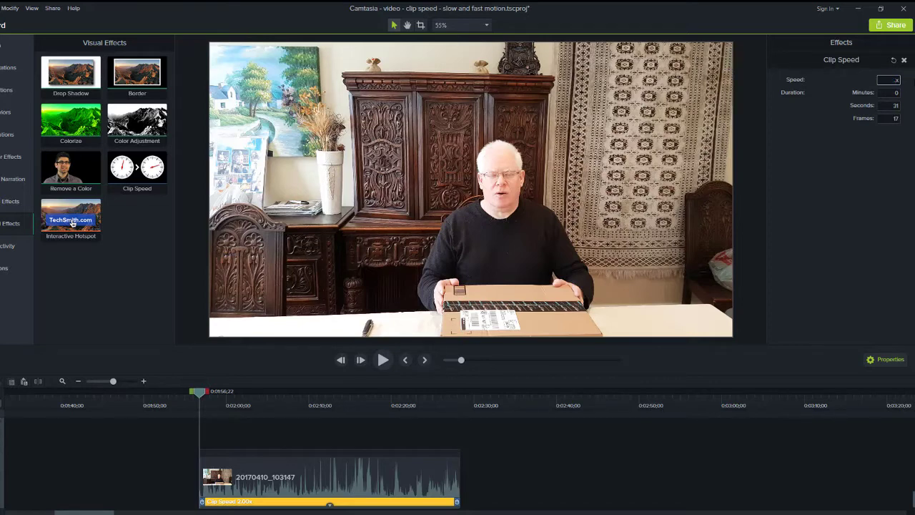
key("Return")
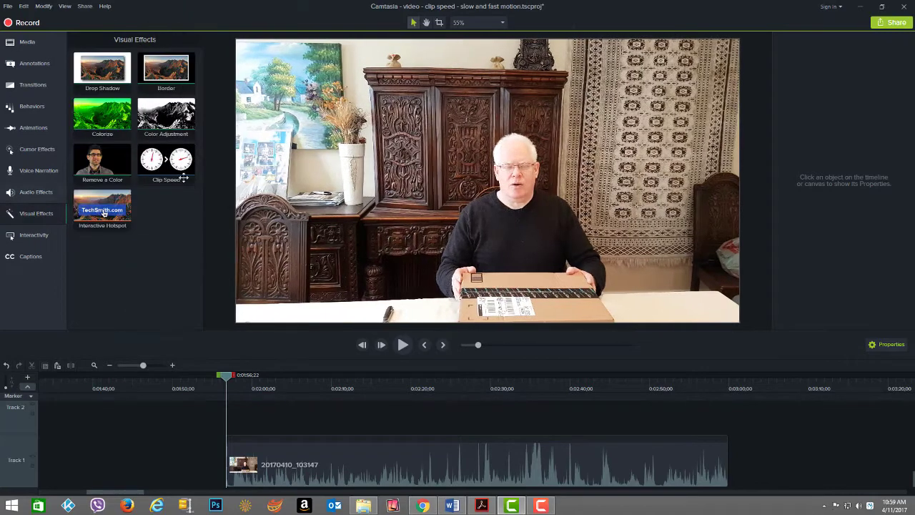
- Drag Clip Speed from Visual Effects onto the Track 1 clip and select its 1.00x speed bar
left_click(184, 177)
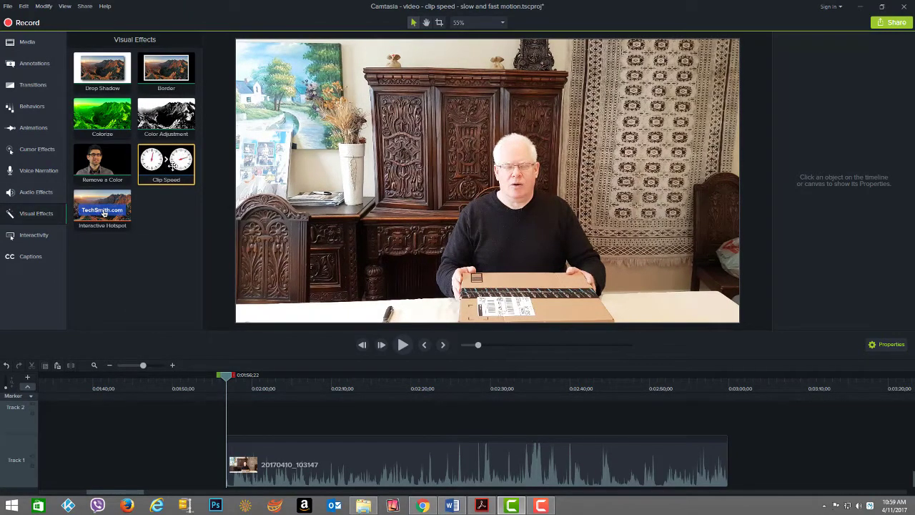
left_click_drag(173, 165, 461, 456)
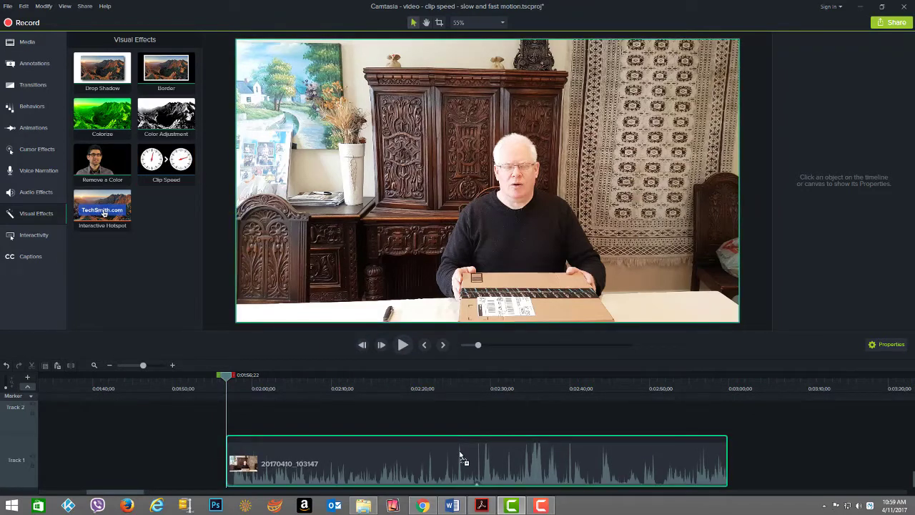
left_click_drag(461, 456, 466, 460)
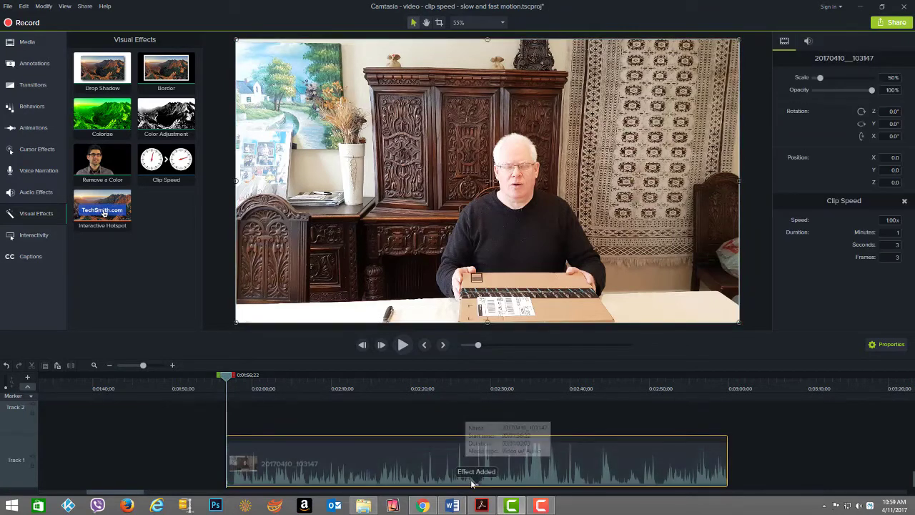
left_click(433, 482)
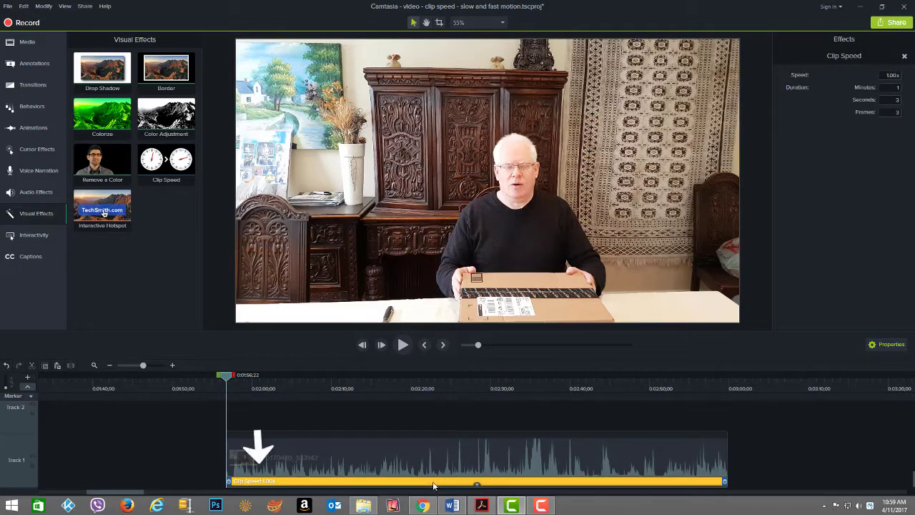
- Reselect the unboxing clip and add Clip Speed via Modify > Add Effect > Visual Effects
left_click(132, 422)
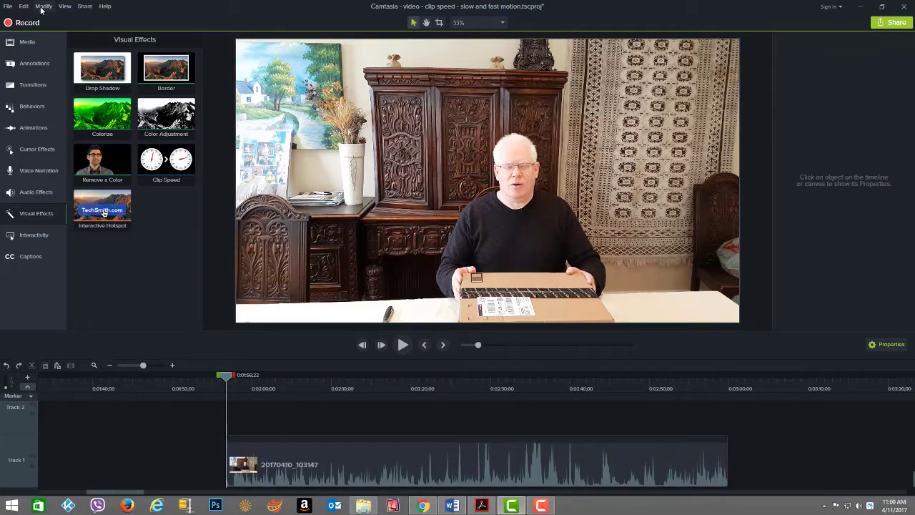
left_click(304, 445)
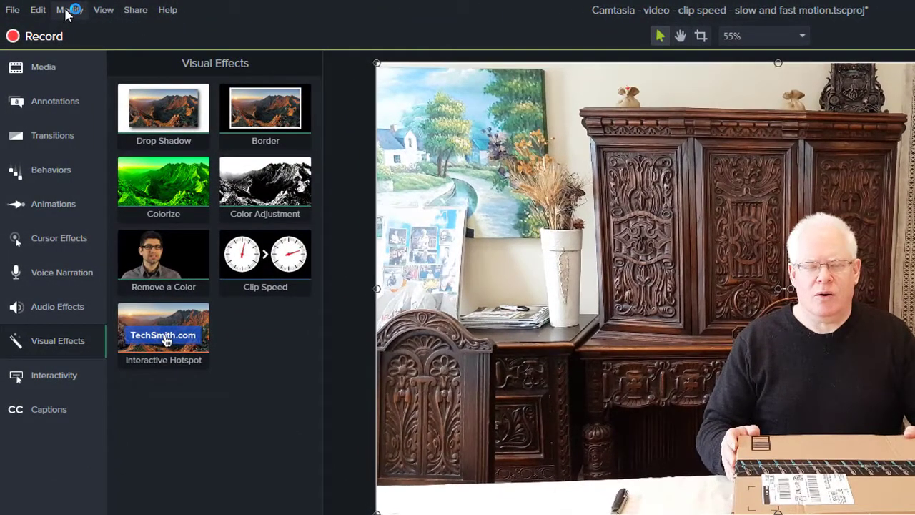
left_click(68, 10)
mouse_move(213, 105)
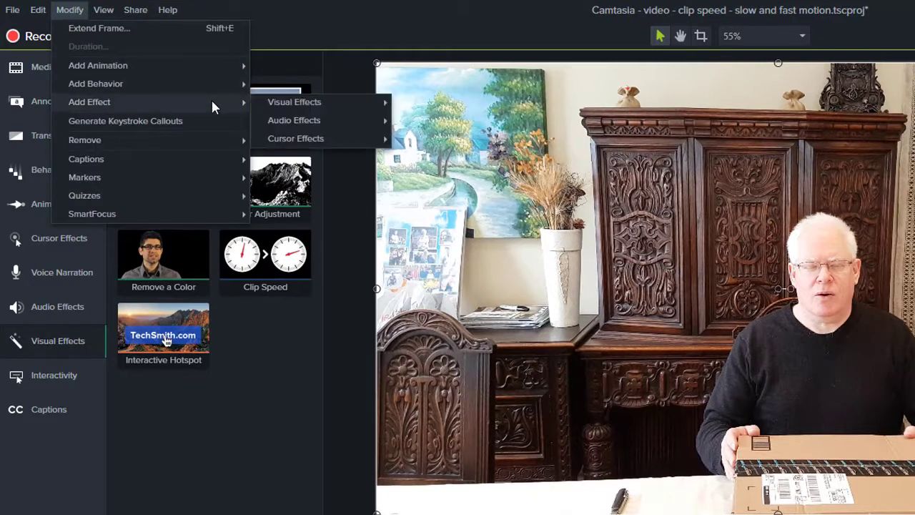
mouse_move(301, 104)
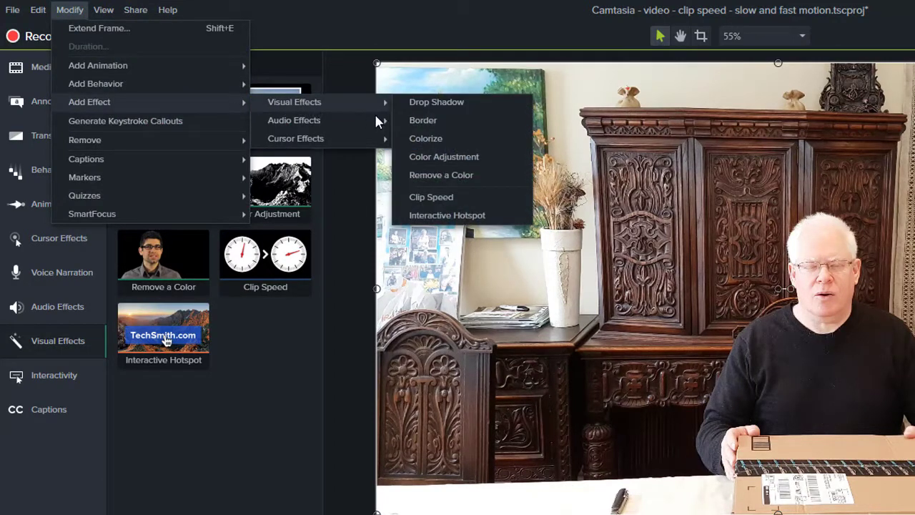
left_click(477, 204)
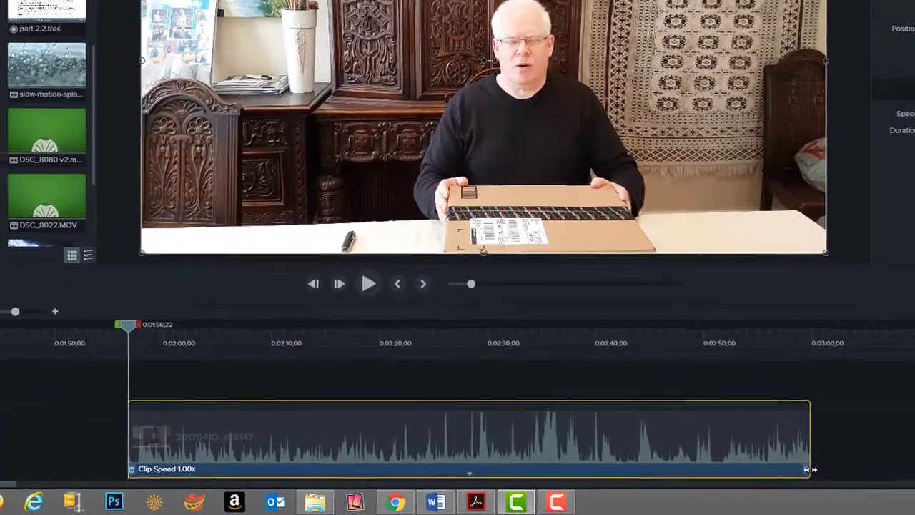
- Drag the clip's speed handles until it runs at 1.41x, about 44 seconds 27 frames long
left_click(759, 475)
mouse_move(815, 467)
left_mouse_down()
mouse_move(882, 468)
mouse_move(769, 469)
mouse_move(856, 467)
mouse_move(811, 467)
left_mouse_up()
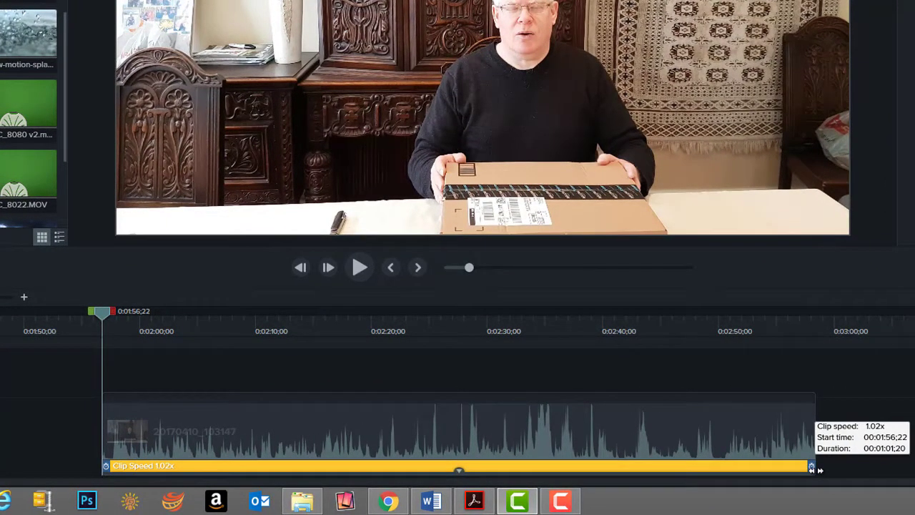
left_click_drag(811, 466, 905, 469)
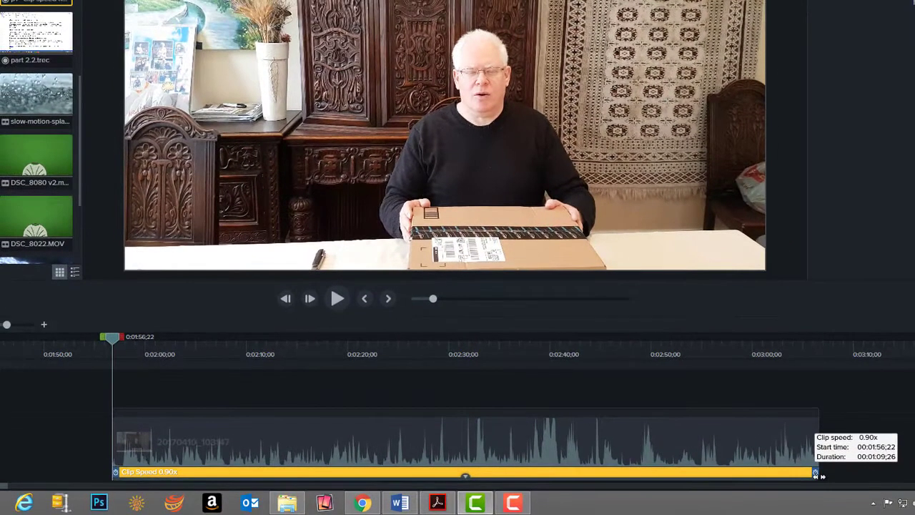
left_click_drag(815, 473, 828, 473)
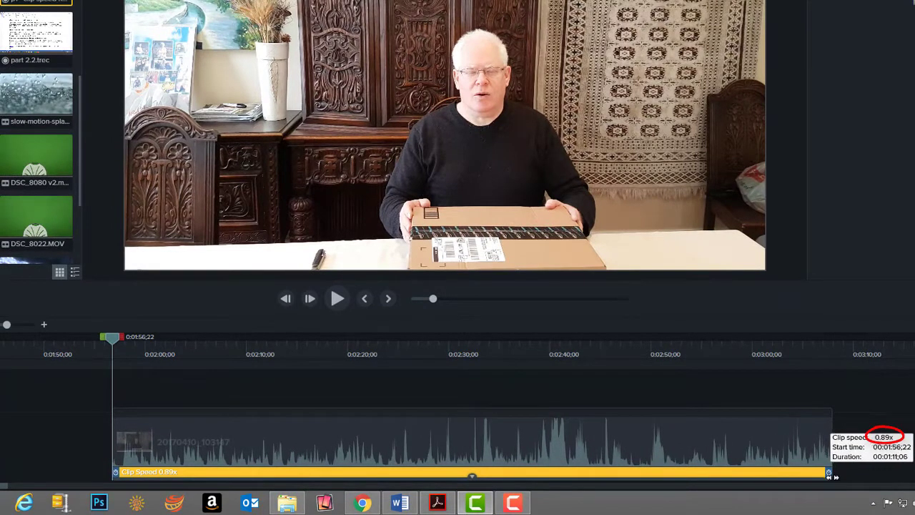
left_click_drag(830, 474, 726, 473)
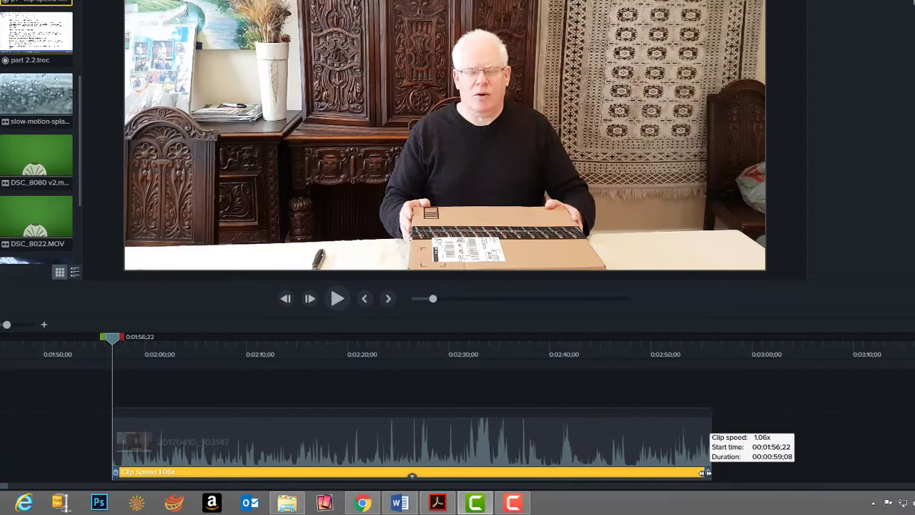
left_click_drag(708, 473, 511, 472)
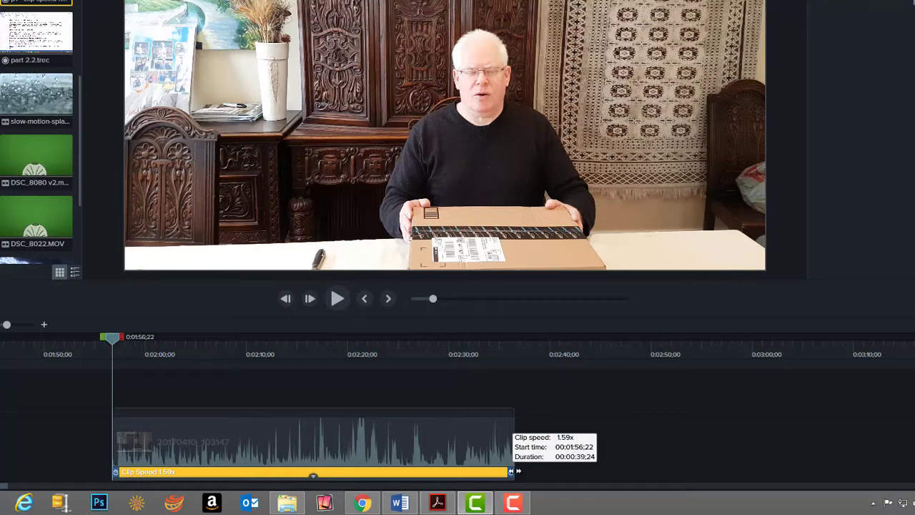
left_click_drag(511, 472, 511, 472)
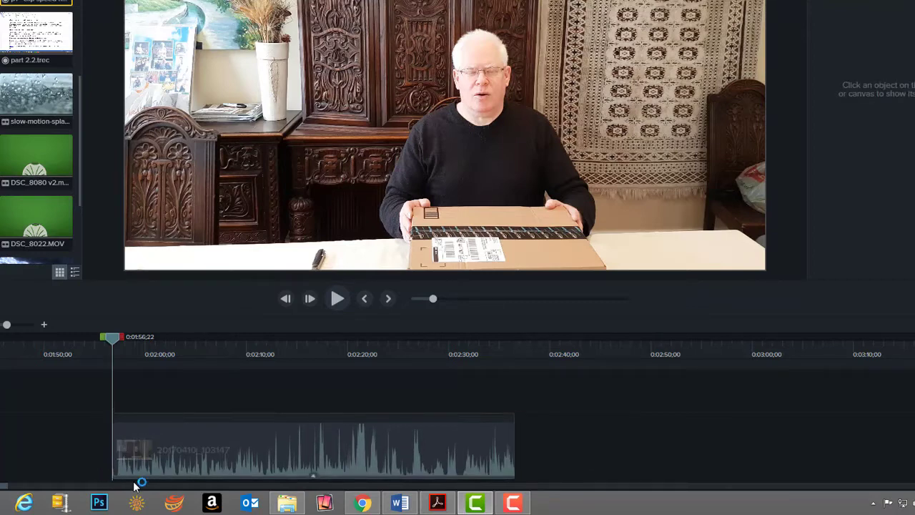
left_click(312, 474)
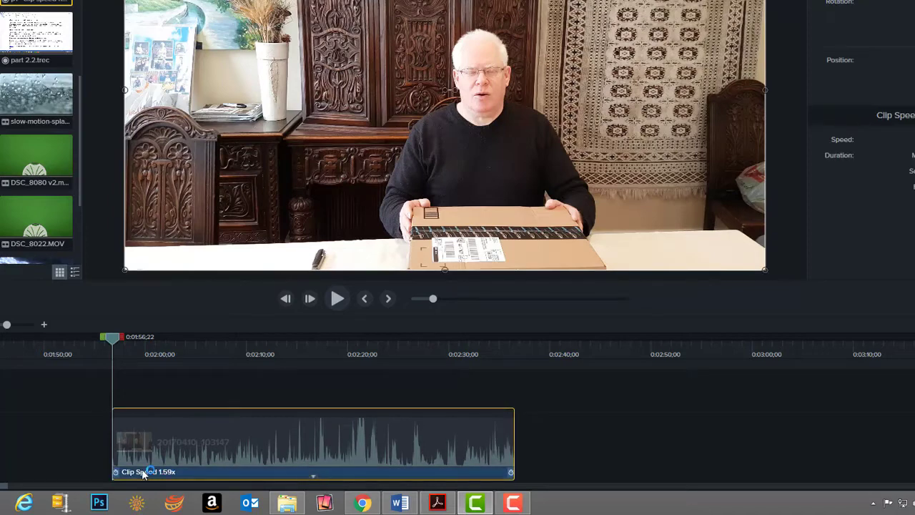
left_click_drag(113, 473, 60, 466)
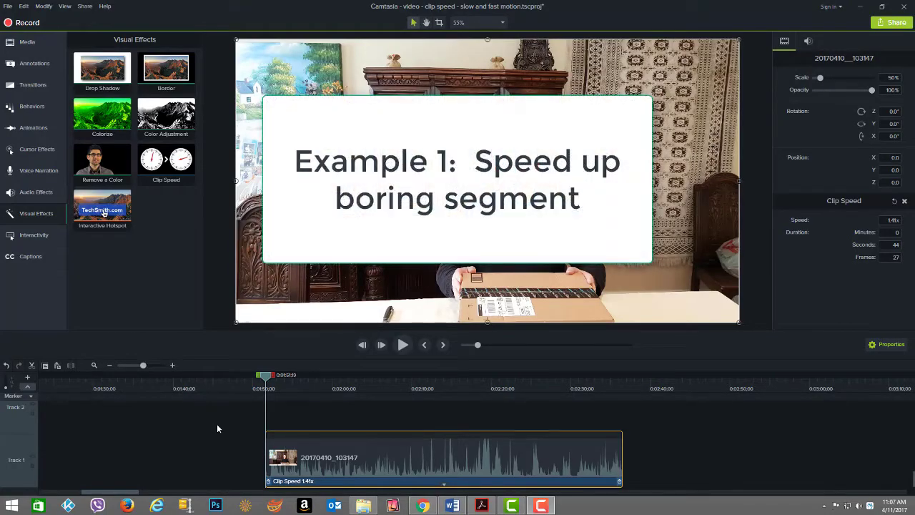
- Scrub the preview from about 2:03 to 2:19 to mark the box-opening stretch
left_click_drag(264, 387, 395, 418)
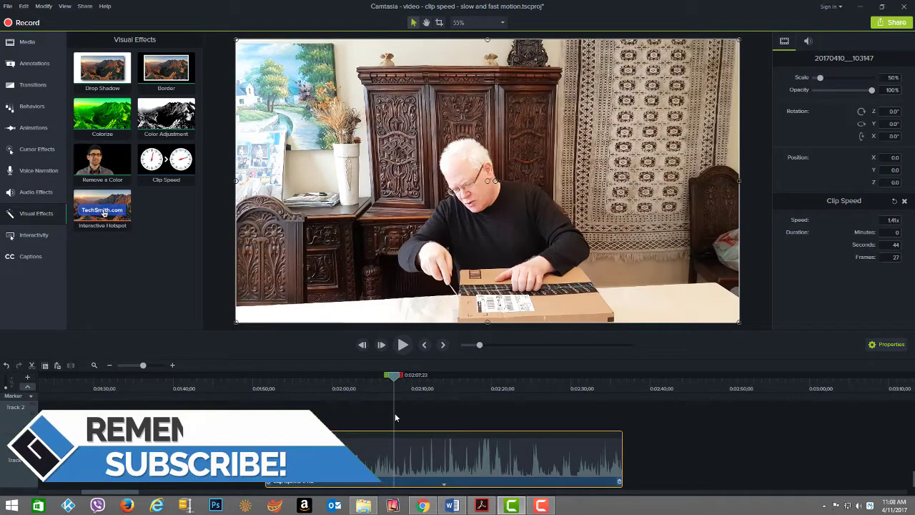
left_click_drag(397, 417, 543, 431)
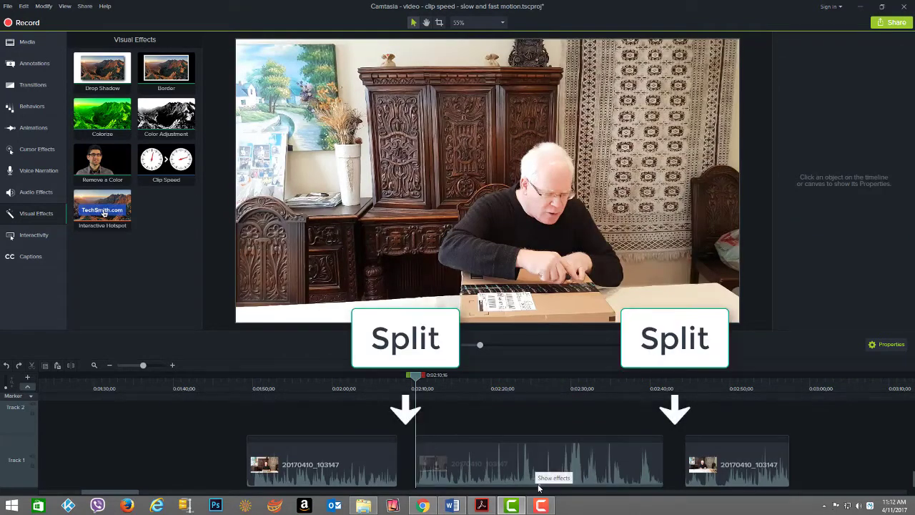
- Speed the middle piece to 2.00x, preview it, then raise it to 3.99x (7 seconds 24 frames)
left_click(538, 488)
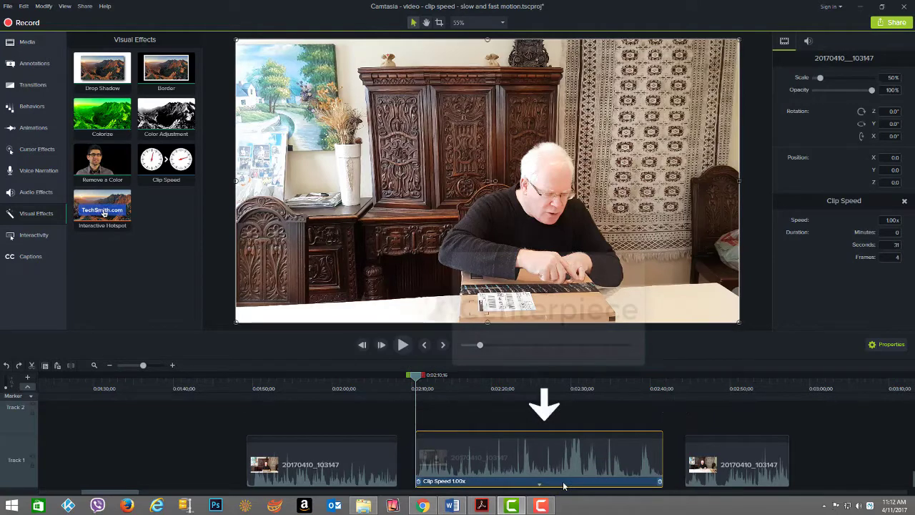
left_click(563, 485)
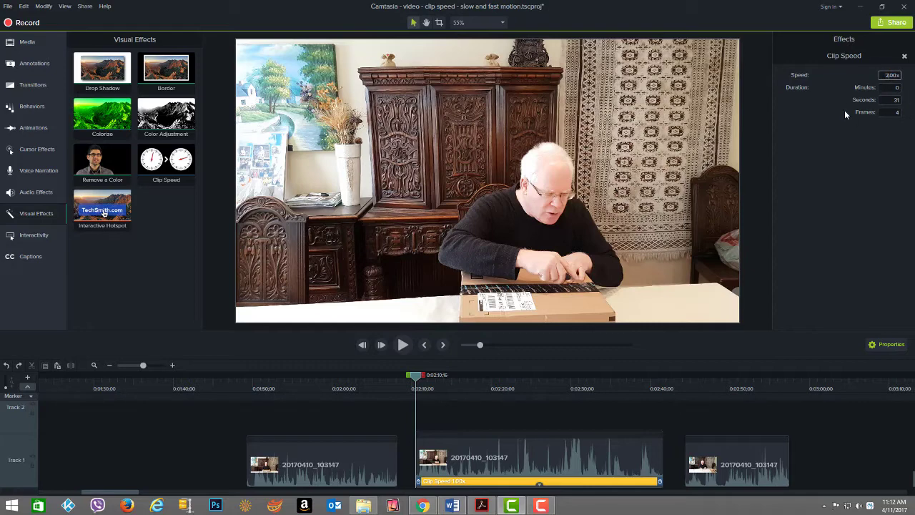
key("Return")
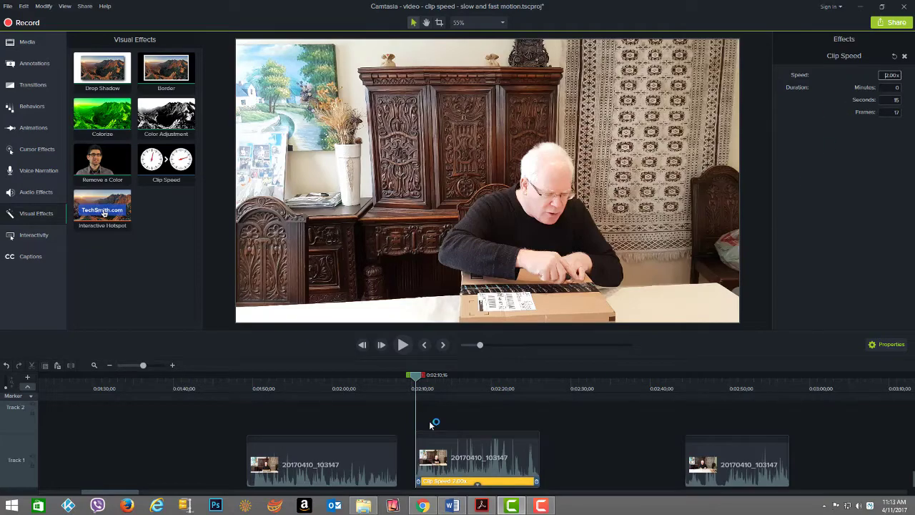
left_click(403, 345)
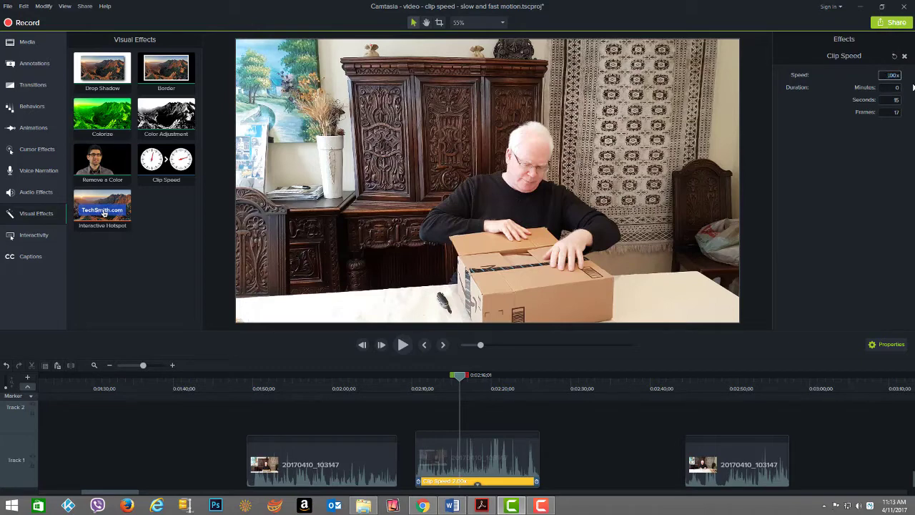
key("Return")
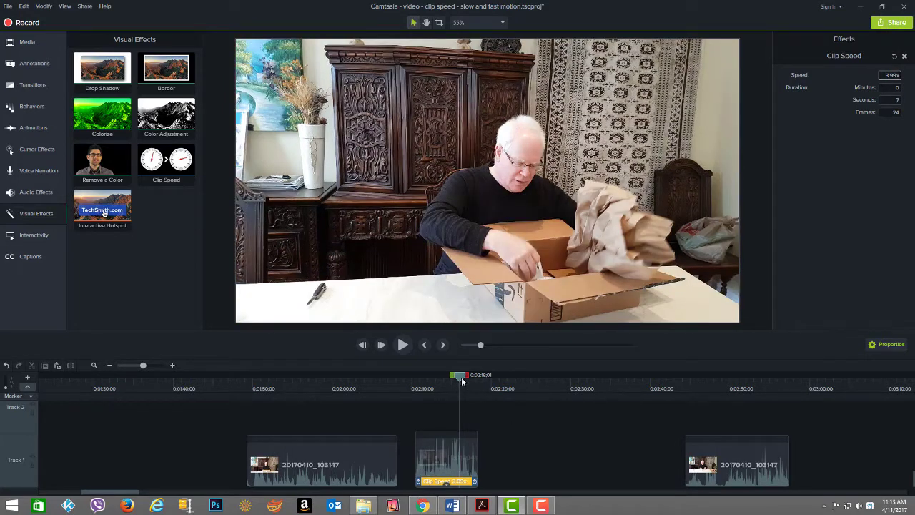
- Separate the middle piece's audio from its video and drag the audio volume to zero
left_click(452, 452)
right_click(461, 444)
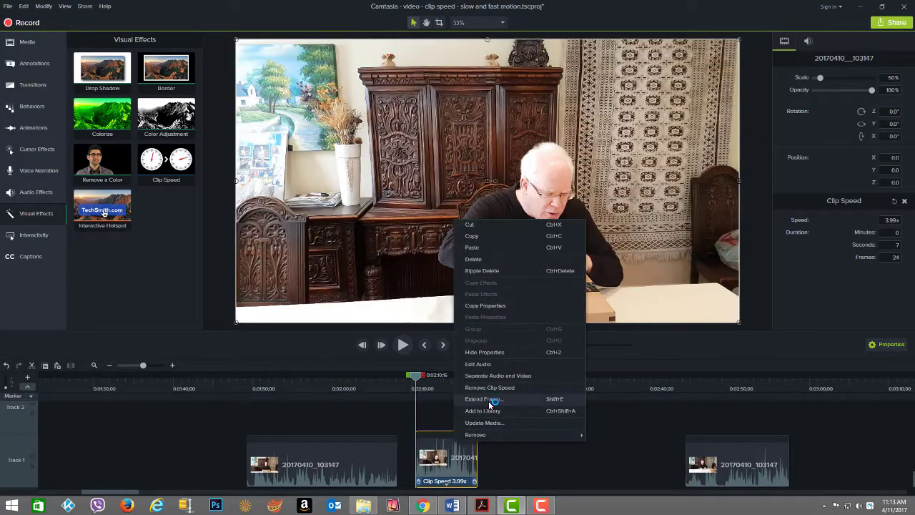
left_click(495, 376)
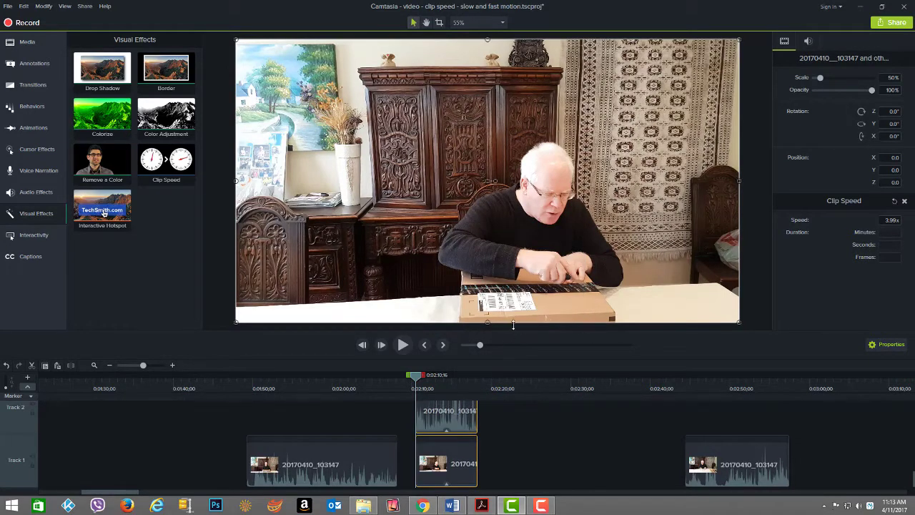
left_click(448, 404)
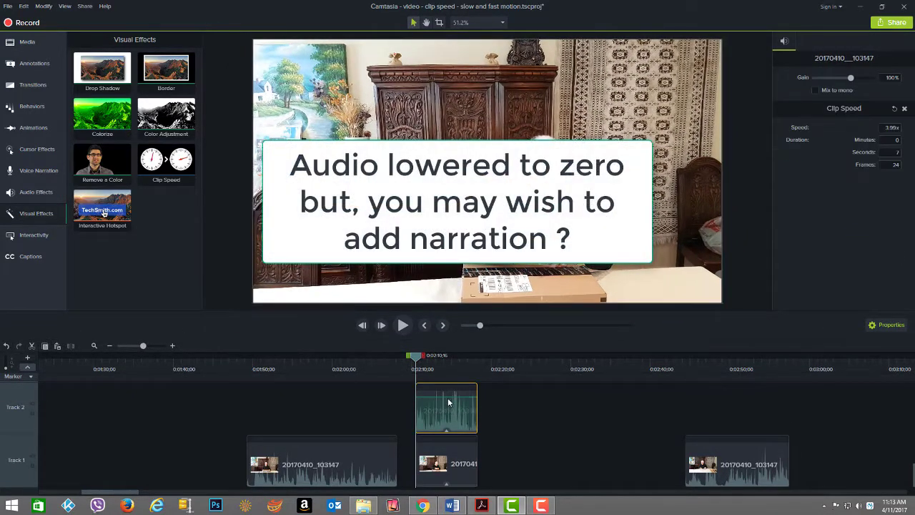
left_click_drag(449, 401, 448, 427)
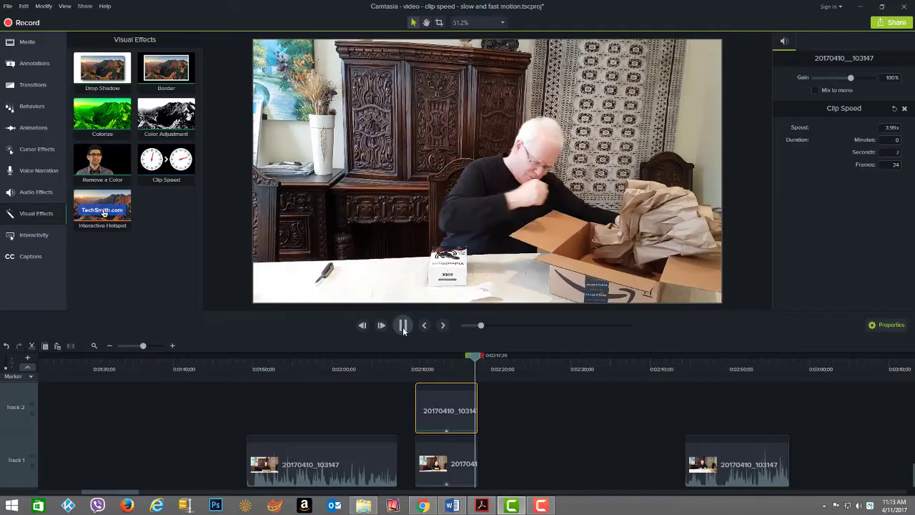
- Close the gaps around the middle piece and replay the joined section from 0:02:07;23
left_click(403, 331)
left_click_drag(341, 459, 389, 462)
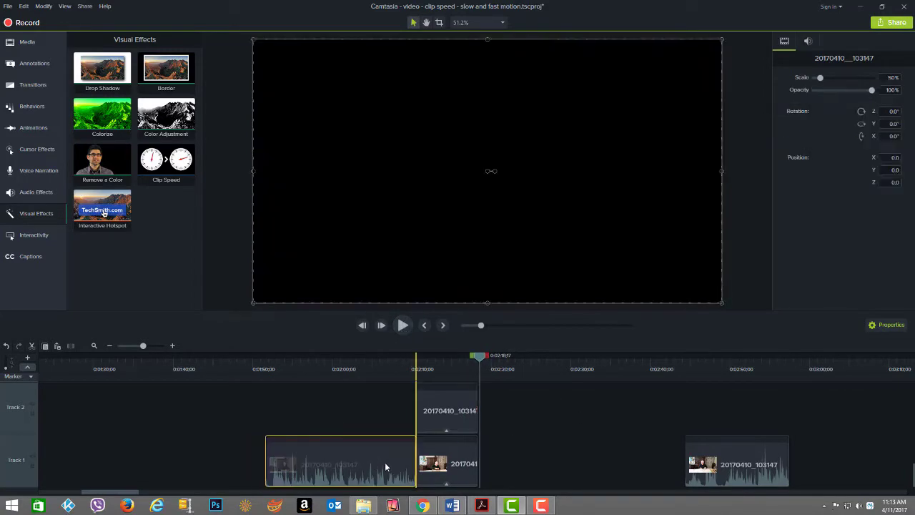
left_click_drag(691, 468, 485, 468)
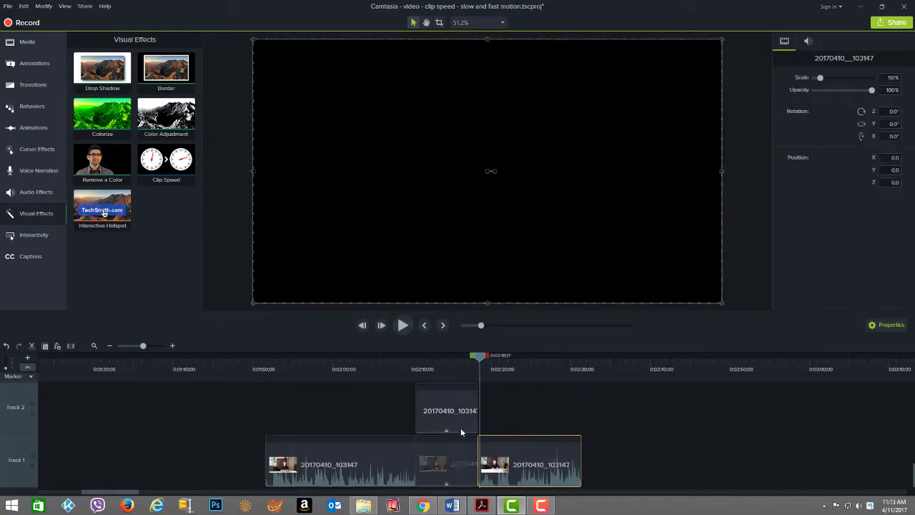
left_click_drag(480, 361, 395, 369)
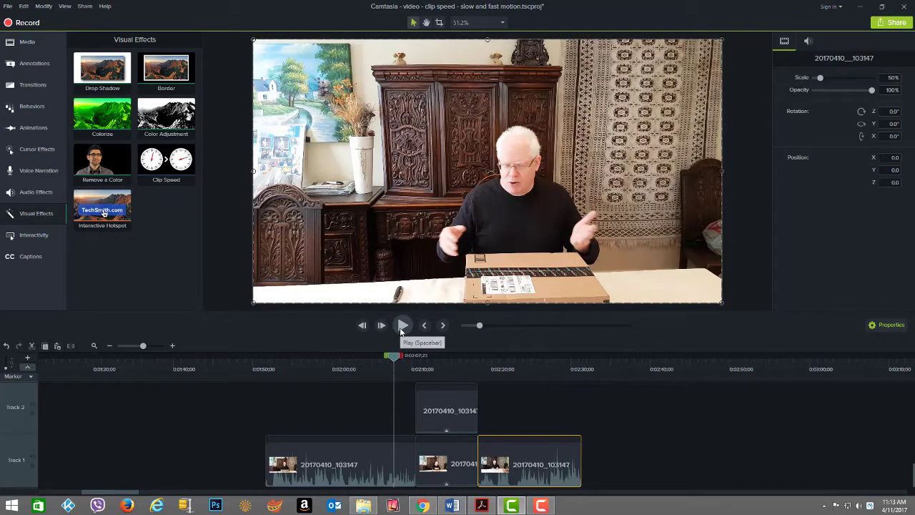
left_click(401, 327)
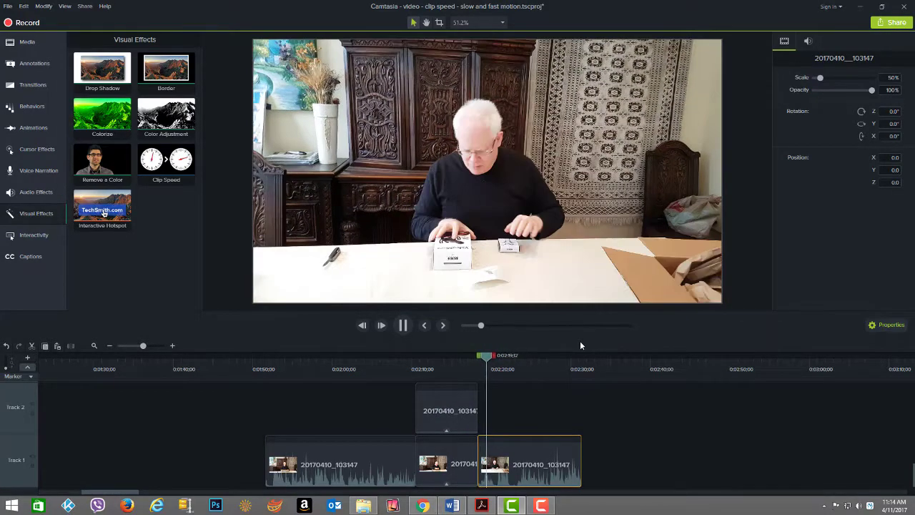
left_click(402, 326)
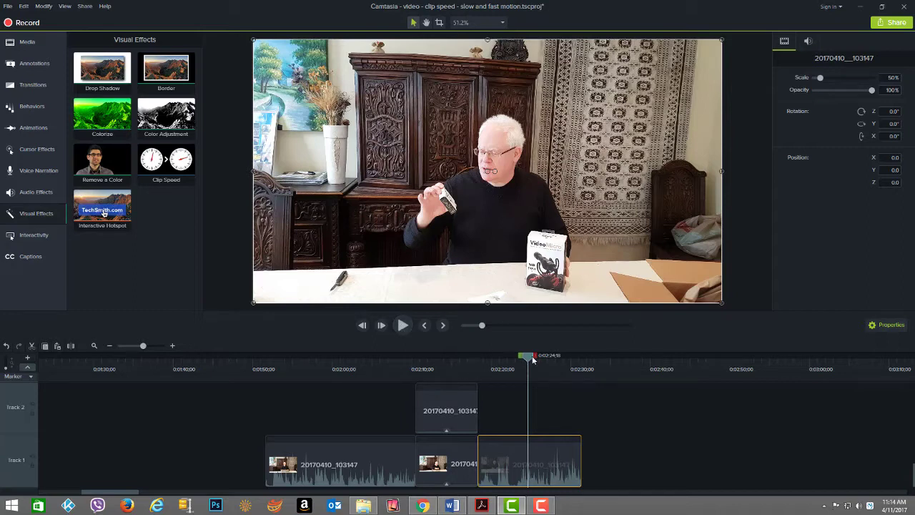
left_click_drag(532, 359, 579, 370)
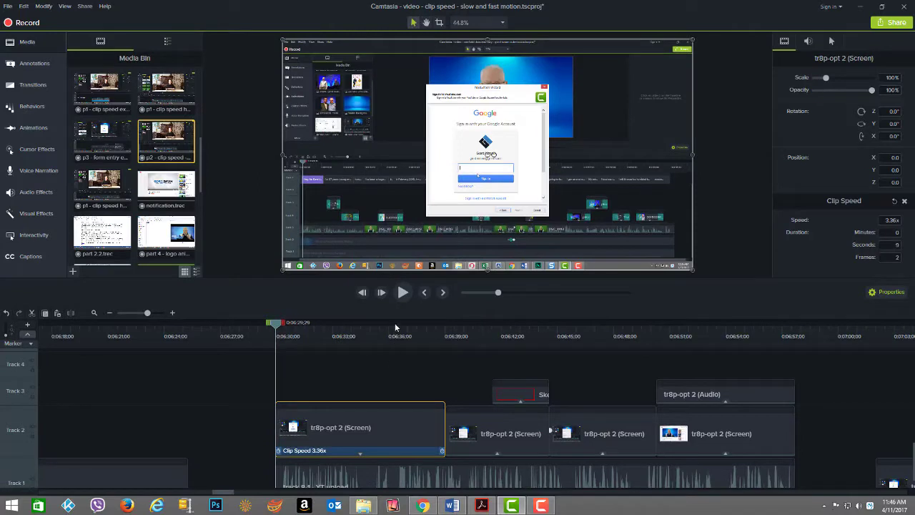
left_click(402, 292)
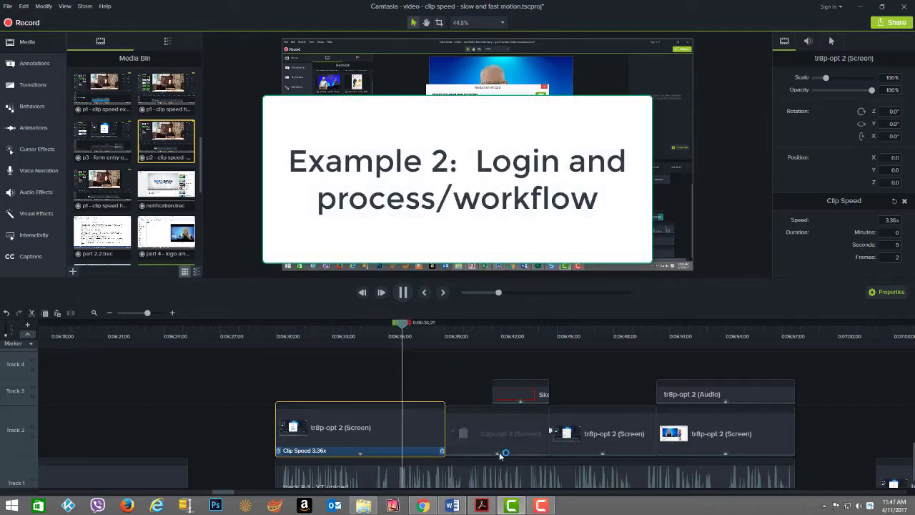
left_click(486, 434)
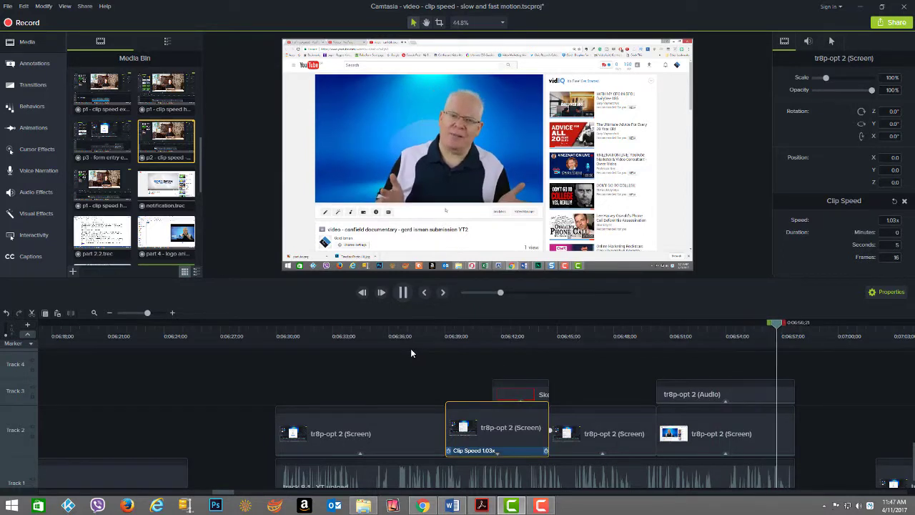
key("space")
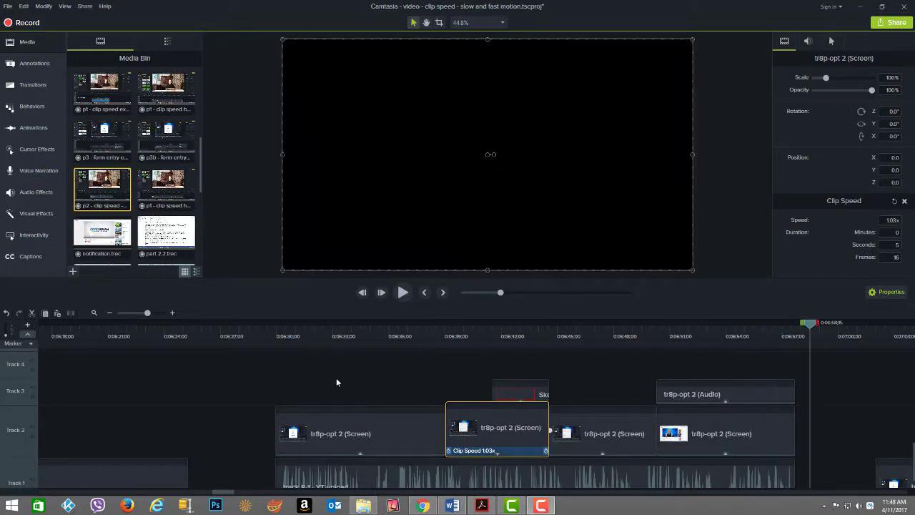
- Shift the screen clips along Track 2 and move the preview to the sign-in step near 7:02
left_click_drag(358, 456, 605, 451)
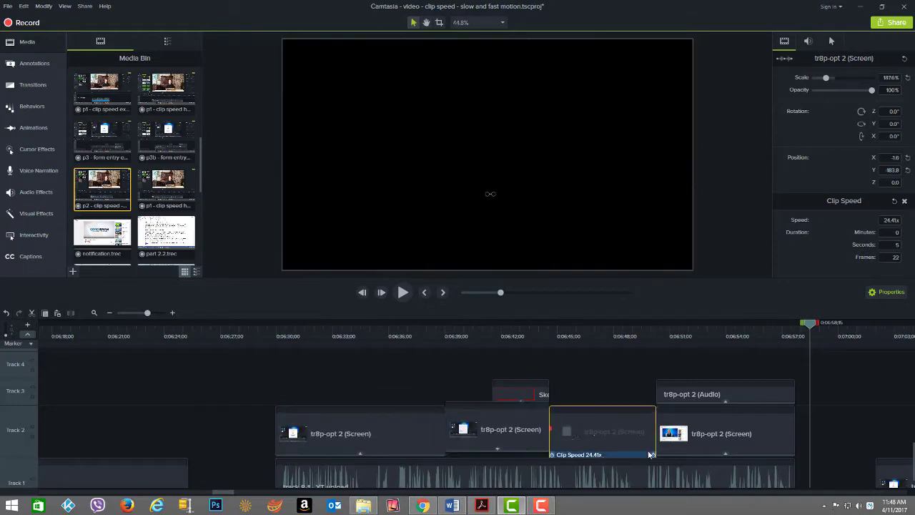
left_click(728, 451)
mouse_move(727, 451)
left_mouse_down()
mouse_move(741, 424)
mouse_move(729, 440)
left_mouse_up()
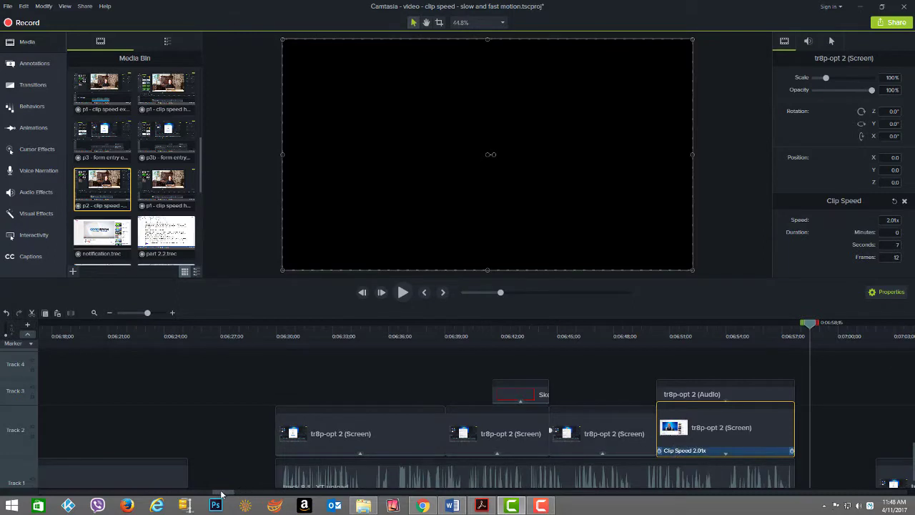
left_click_drag(222, 495, 239, 492)
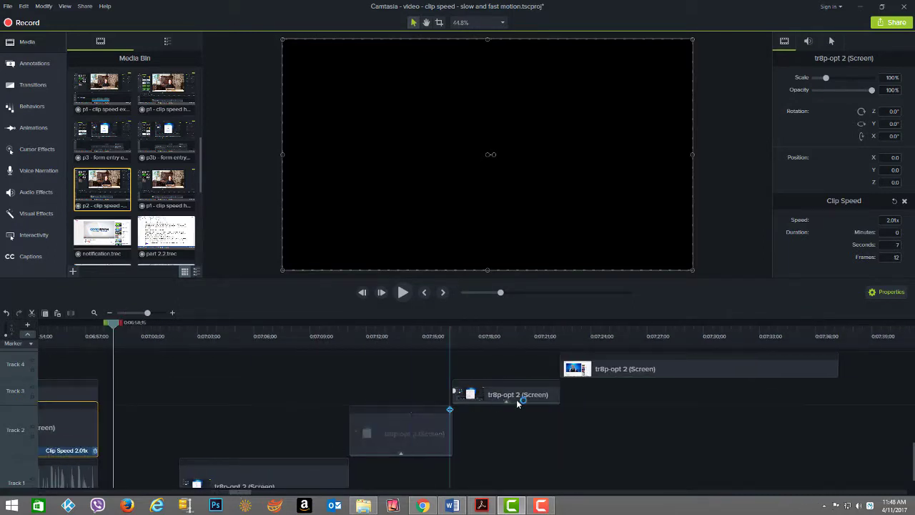
left_click_drag(113, 327, 180, 333)
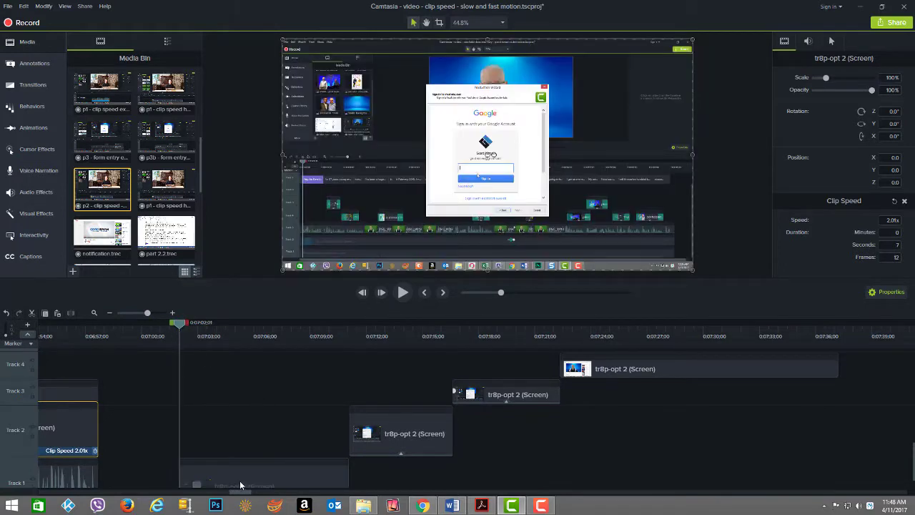
scroll(262, 472, "down", 1)
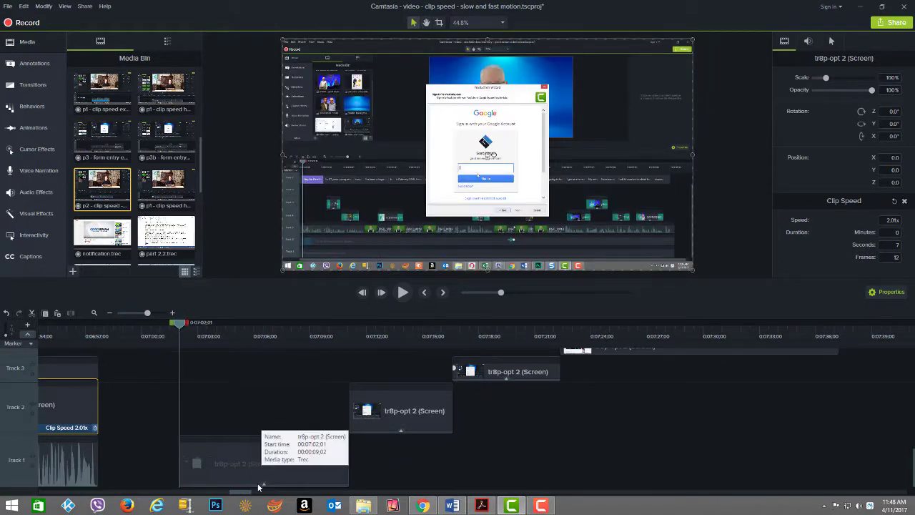
- Delete the 3.36x speed effect from the tr8p-opt 2 clip on Track 1
left_click(259, 486)
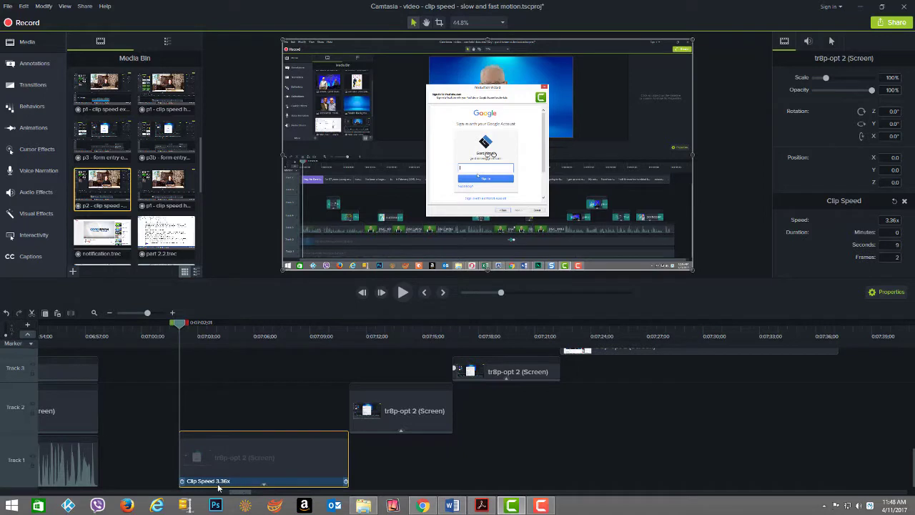
left_click(270, 482)
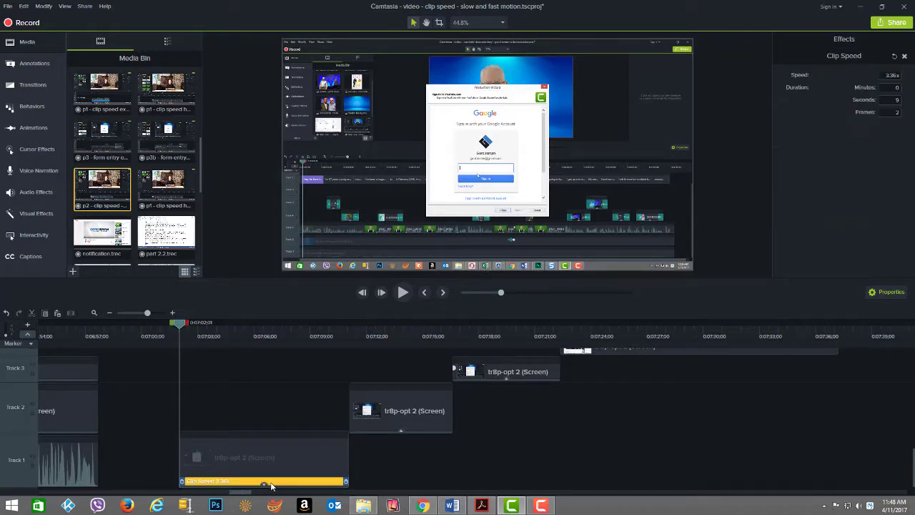
key("Delete")
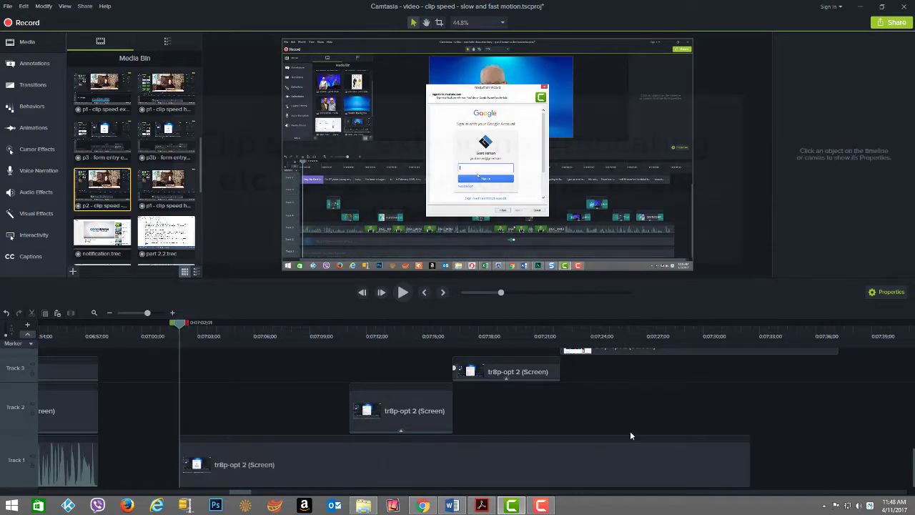
- Trim the Track 1 clip's end and drag the Track 2 clip's speed from 1.03x to 0.81x
left_click(621, 468)
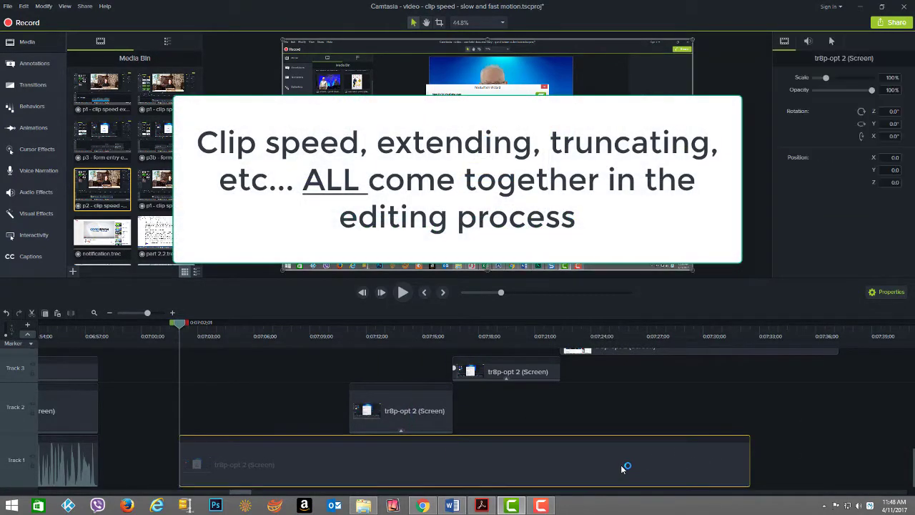
left_click_drag(752, 472, 678, 466)
left_click(397, 420)
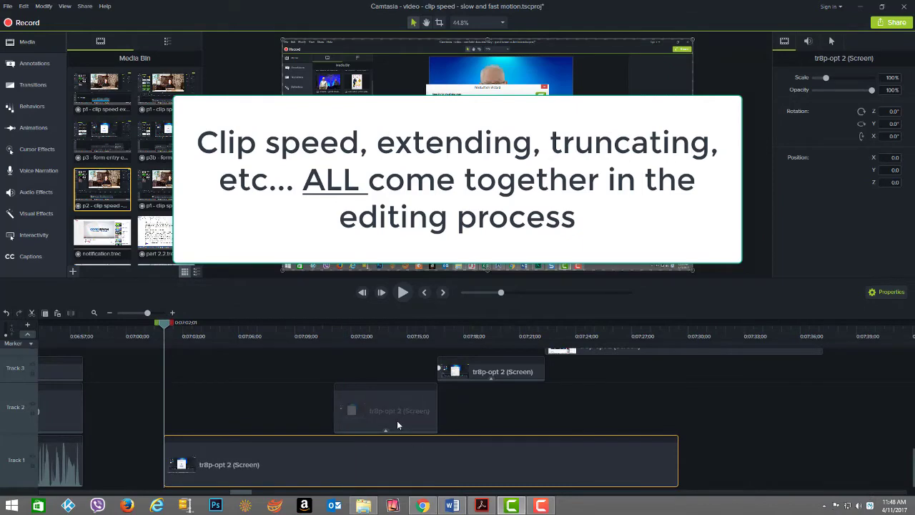
left_click(386, 430)
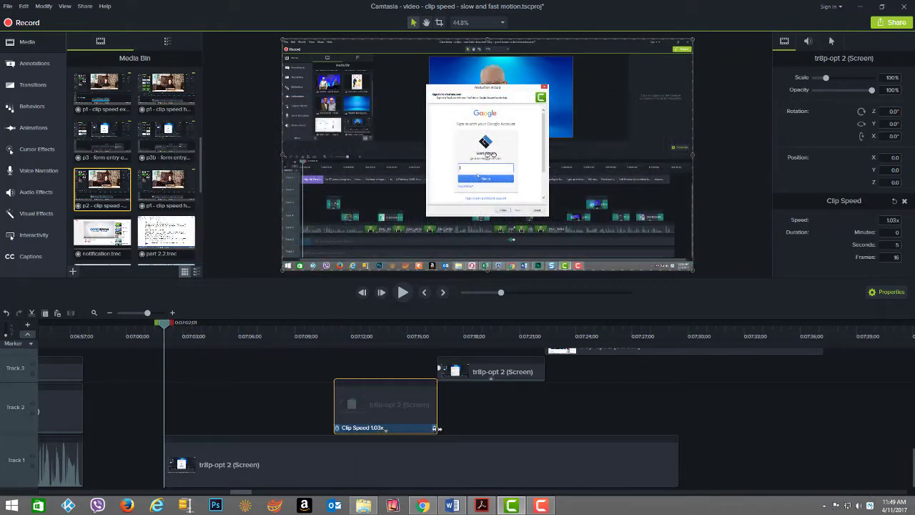
left_click_drag(437, 428, 463, 428)
left_click(489, 378)
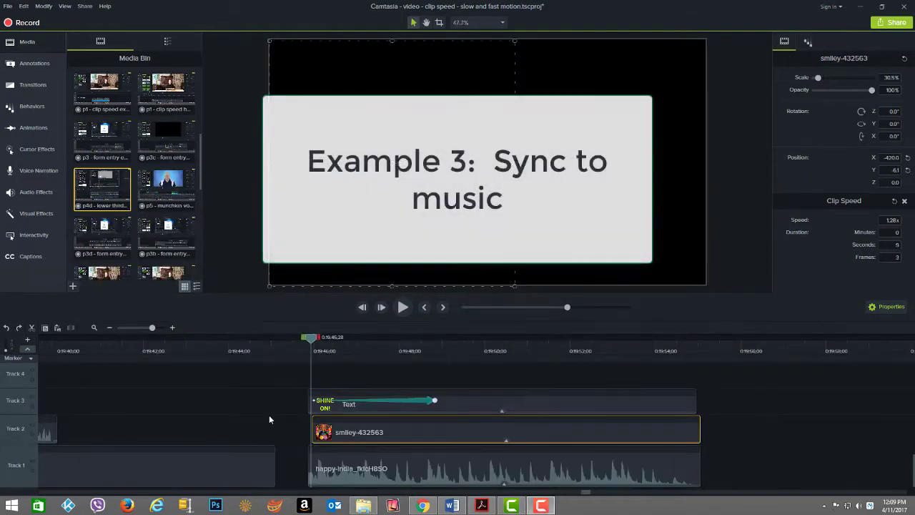
- Inspect the smiley clip's Pulsating behavior, checking its During and Out settings
left_click(506, 442)
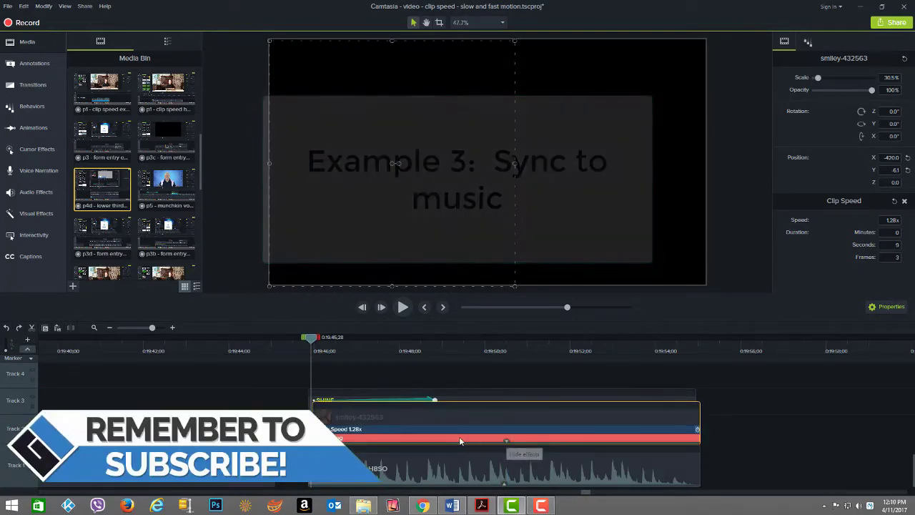
left_click(416, 438)
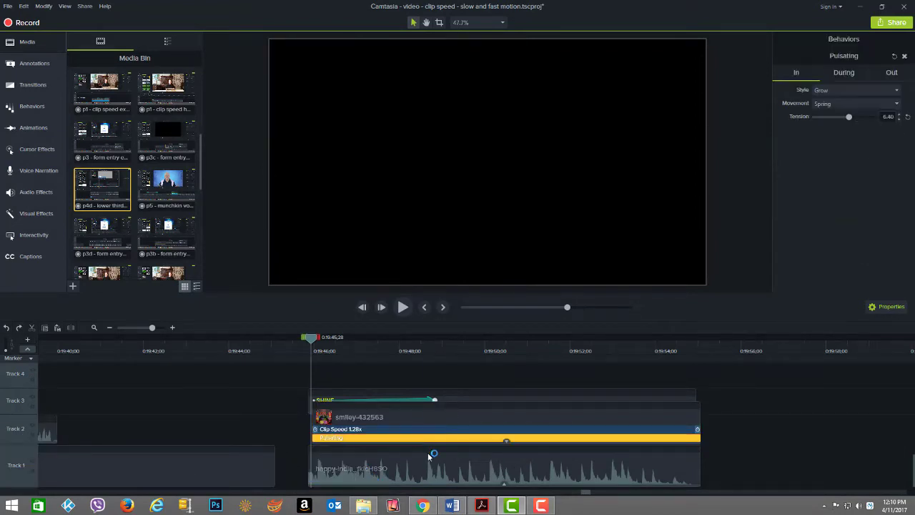
left_click(848, 77)
left_click(892, 74)
left_click(841, 75)
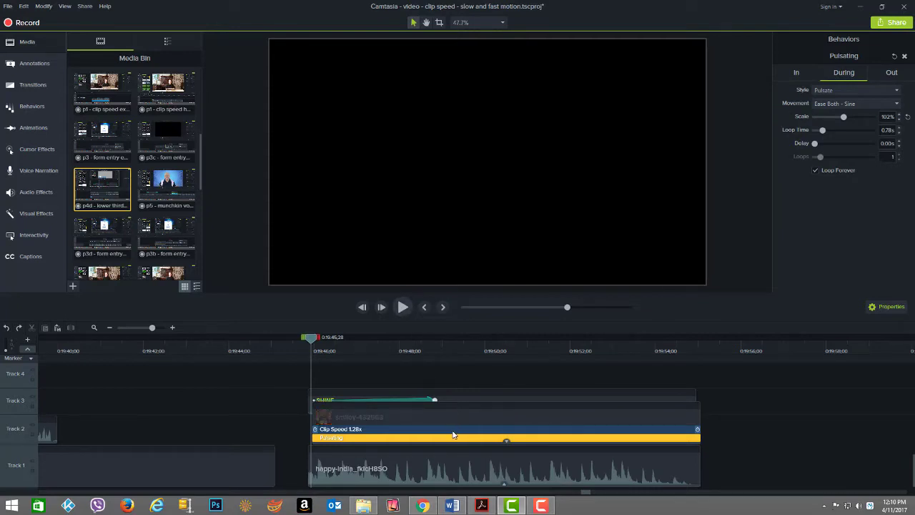
- Preview the smiley image clip's SHINE ON! section against the happy-india music
left_click(464, 463)
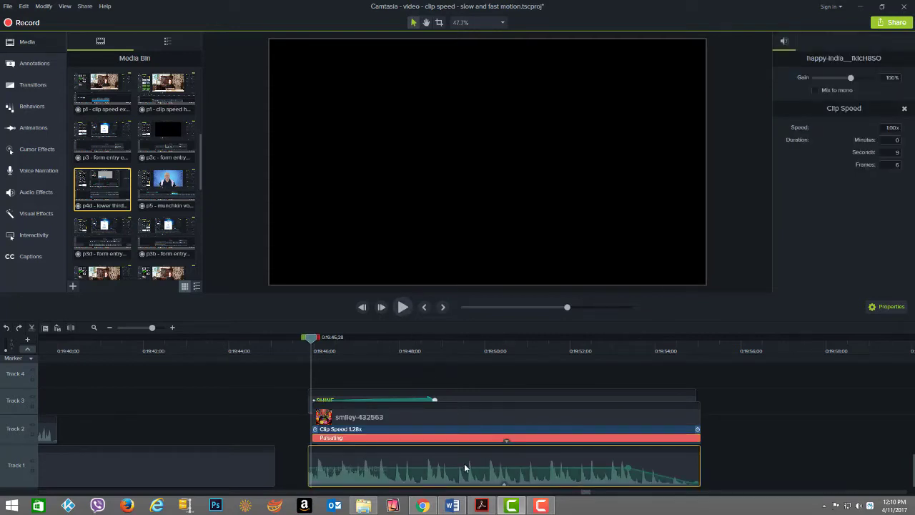
left_click(462, 420)
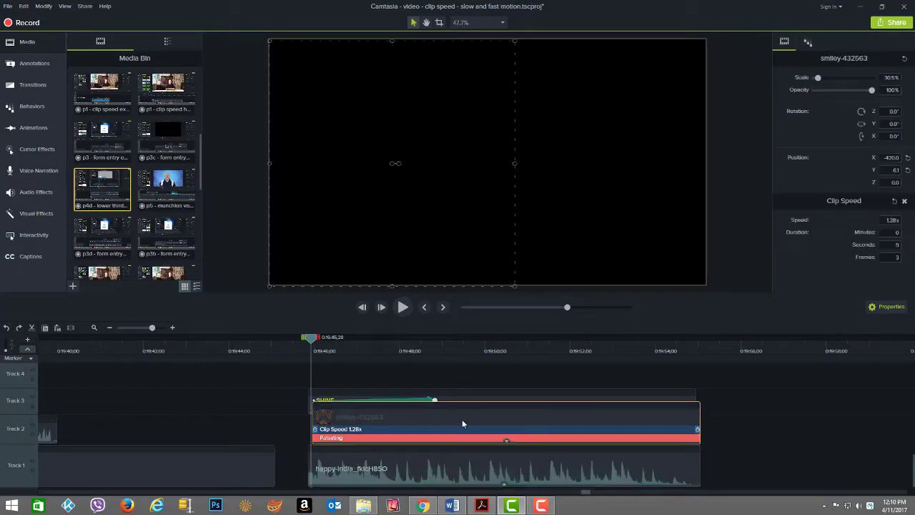
left_click(402, 307)
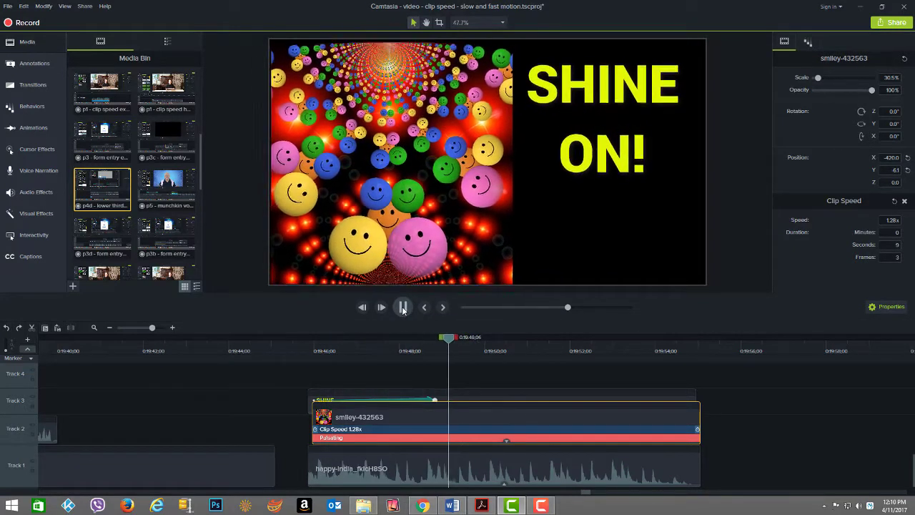
left_click(403, 308)
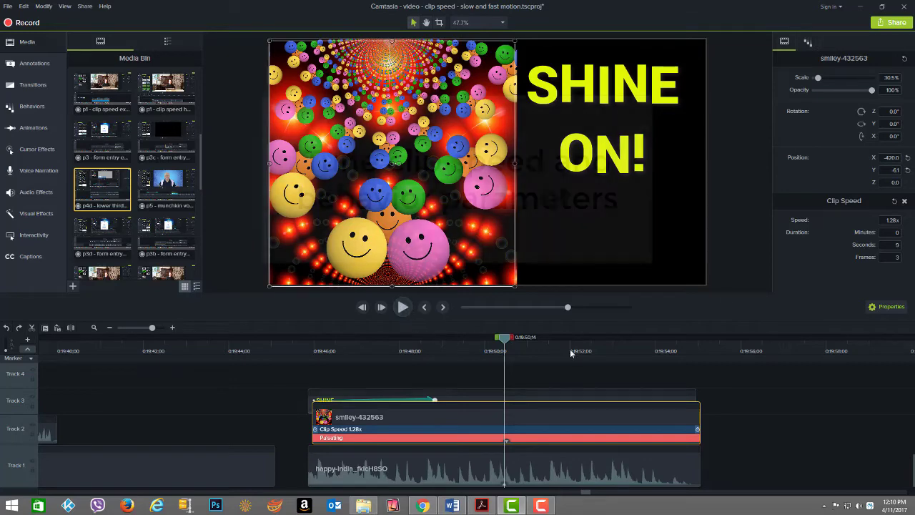
- Reset the smiley clip's speed to 1.00x and replay it from before the clip starts
left_click(420, 429)
left_click(889, 75)
key("Return")
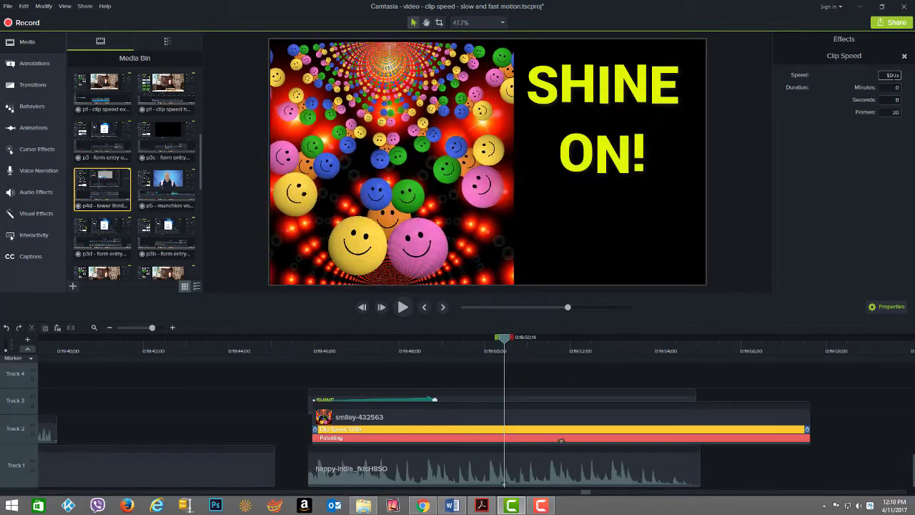
left_click_drag(504, 341, 308, 340)
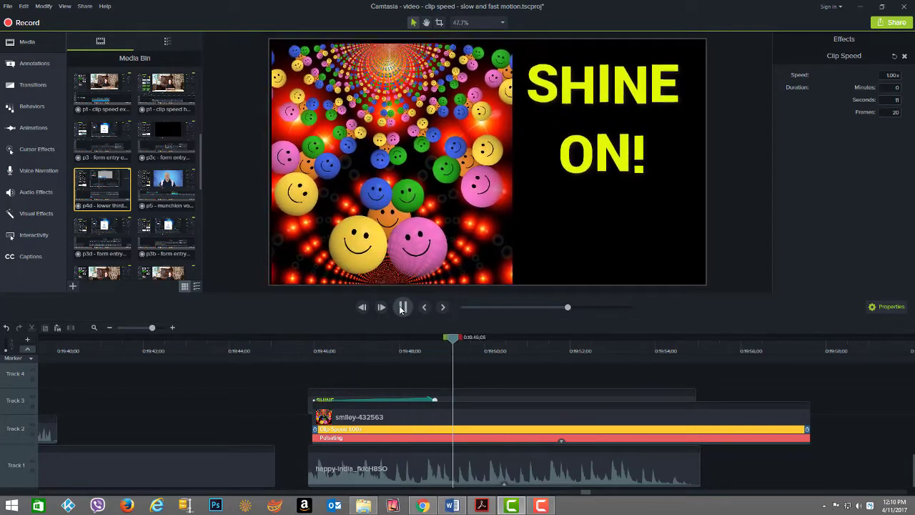
left_click(402, 307)
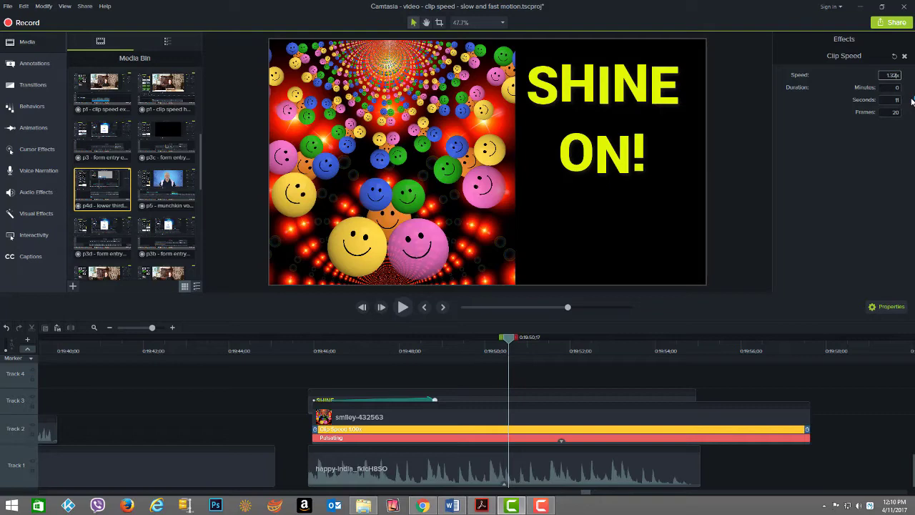
- Apply 1.32x speed to the smiley clip and play it from its start
key("Return")
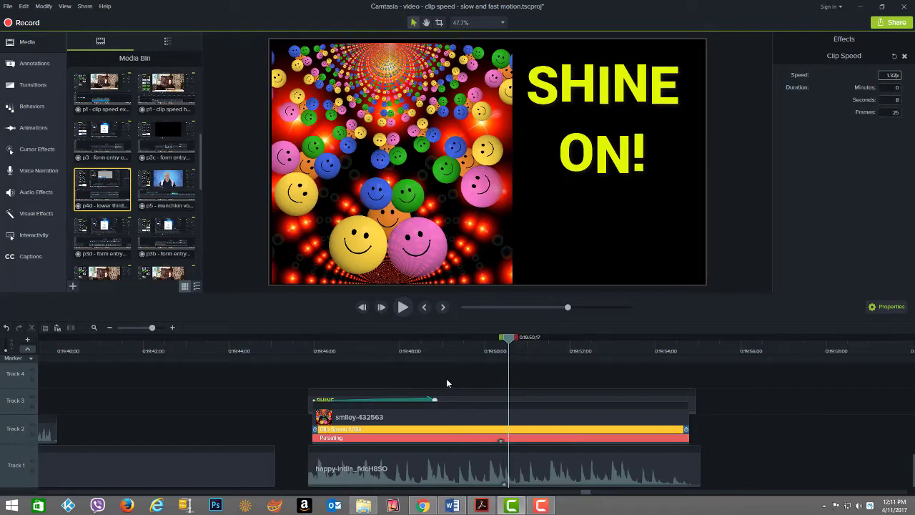
left_click_drag(500, 340, 313, 337)
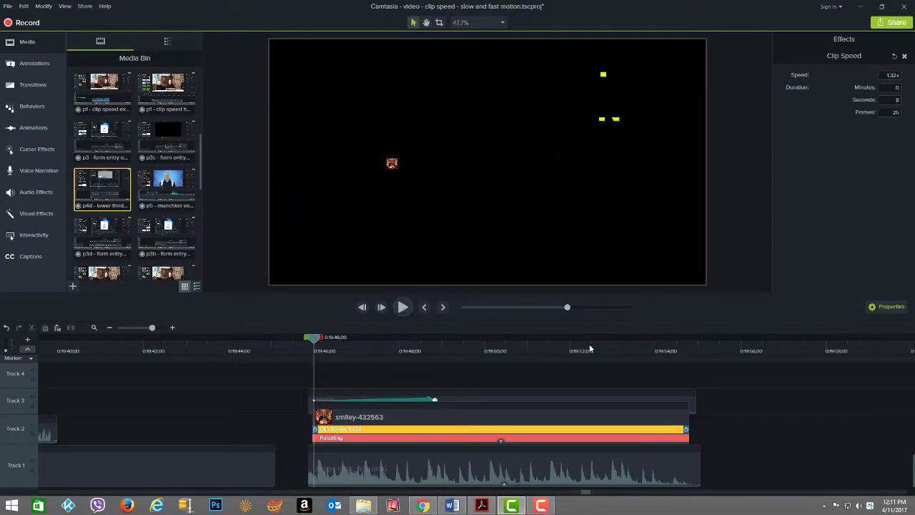
left_click(405, 308)
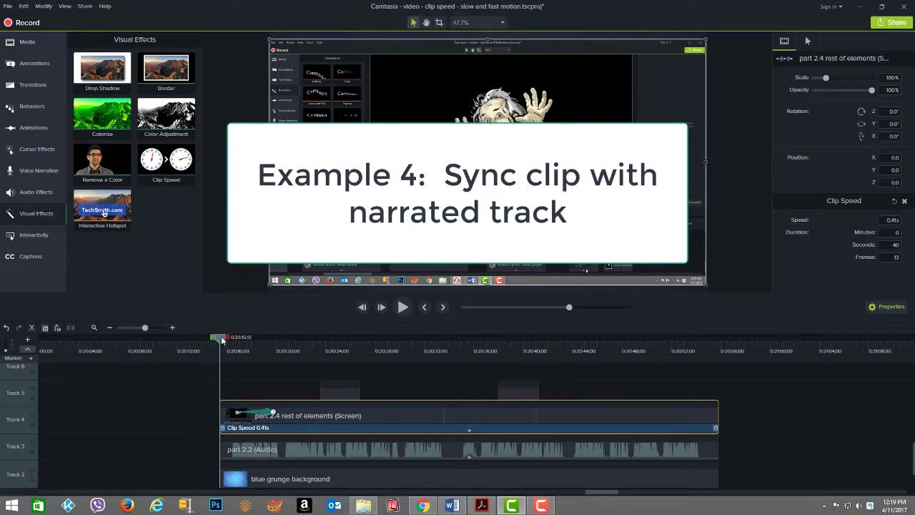
- Play the 0.41x screen clip with the part 2.2 narration from about 0:20:18
left_click_drag(222, 340, 383, 372)
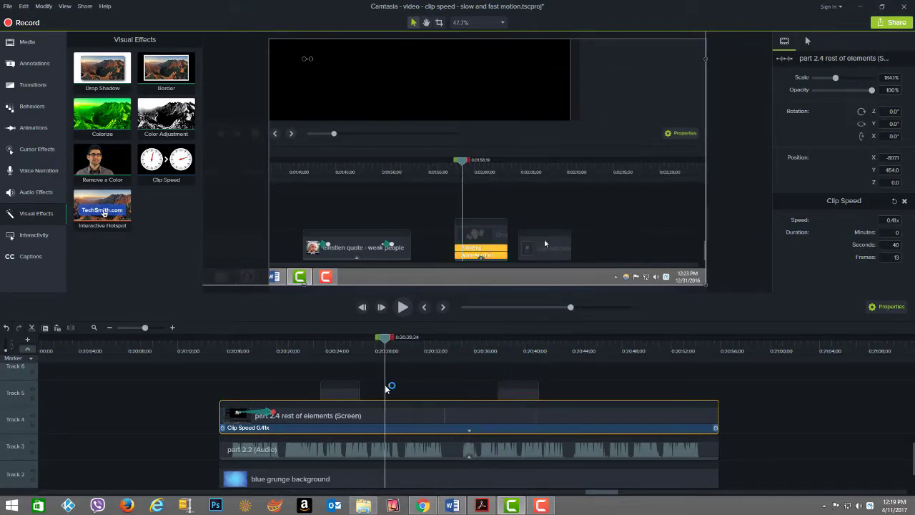
left_click(363, 448)
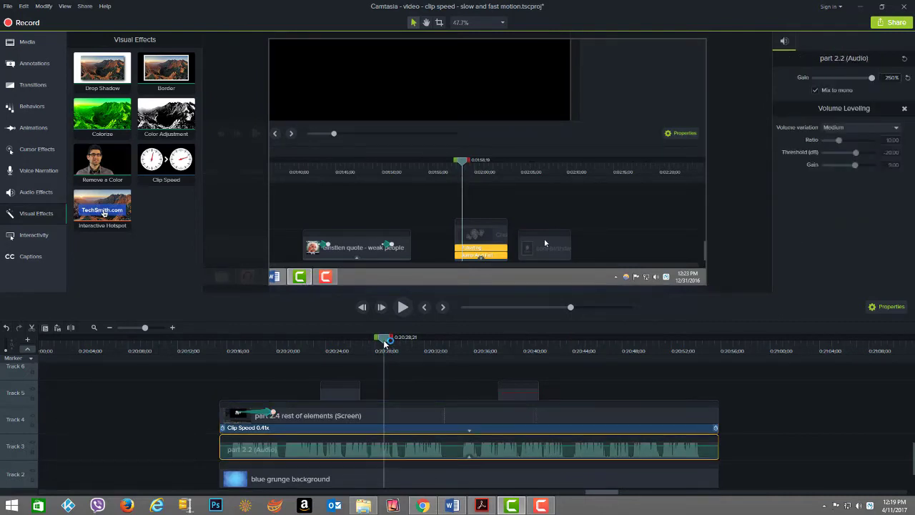
left_click_drag(385, 342, 444, 404)
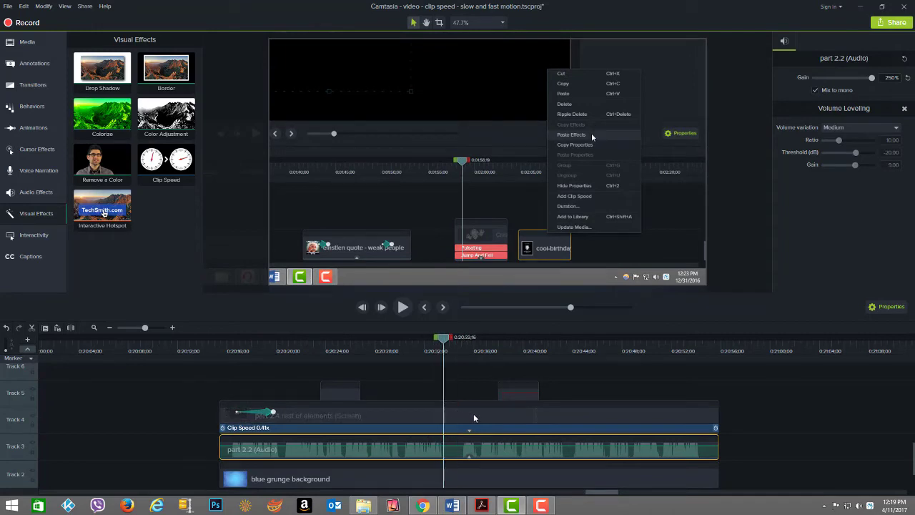
left_click(456, 343)
left_click_drag(456, 343, 257, 367)
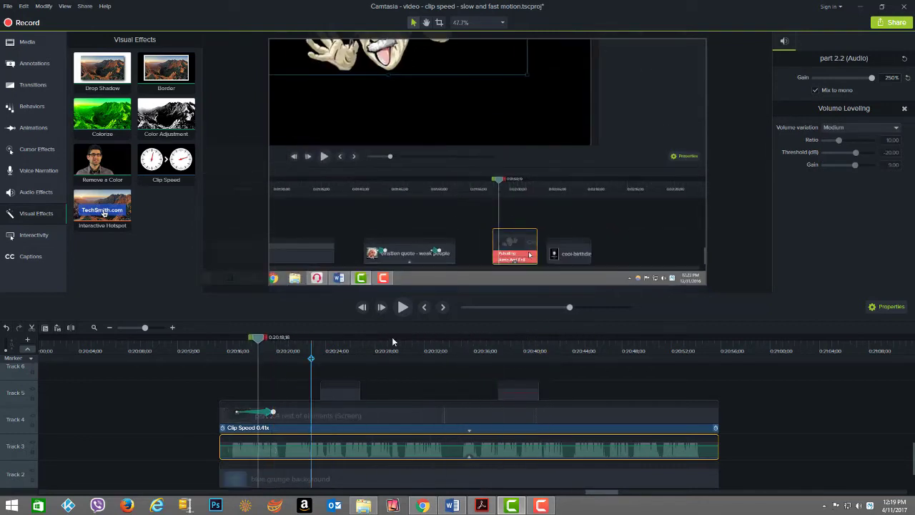
left_click(402, 308)
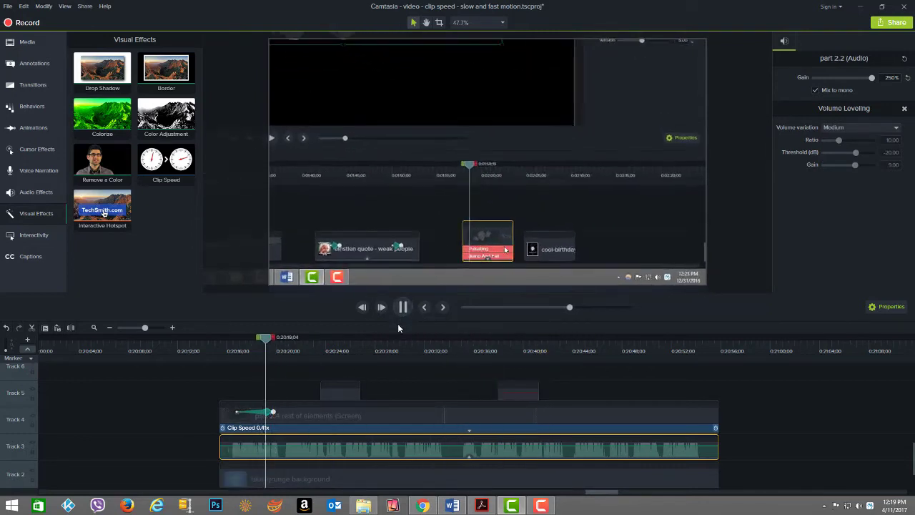